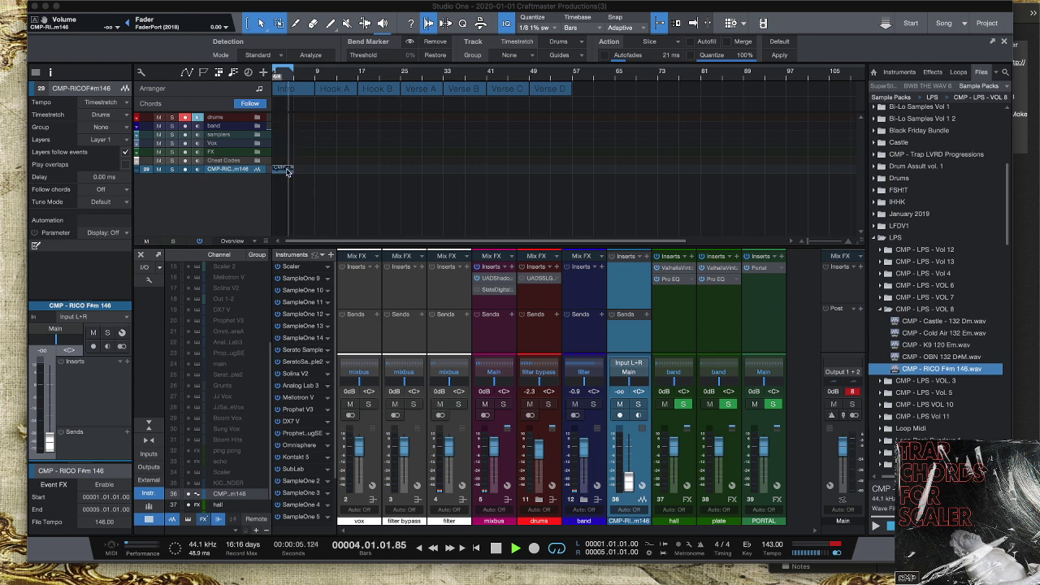
Delete the small CMP clip at the song start and stop playback.
key(Delete)
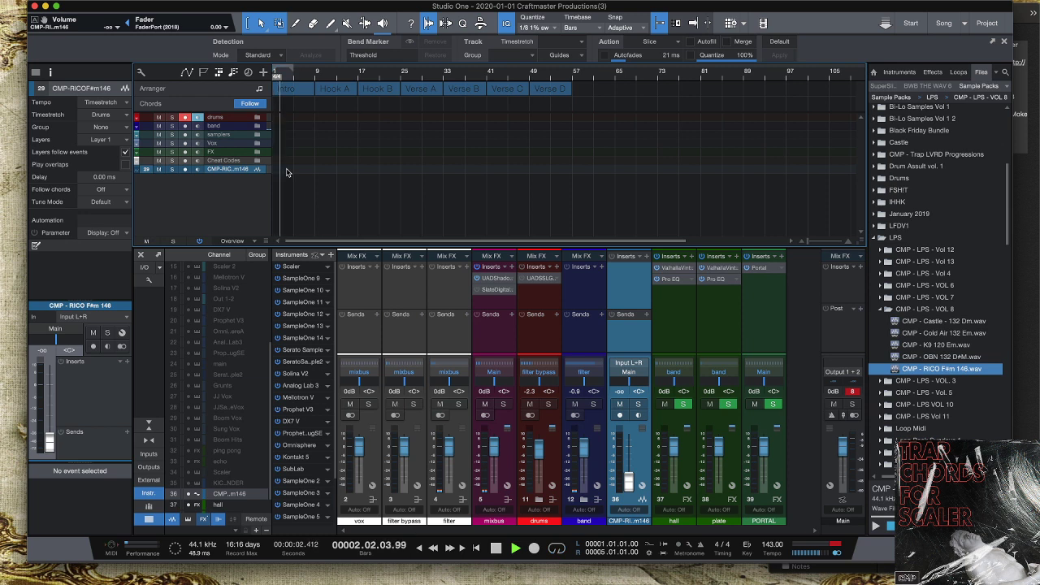
key(space)
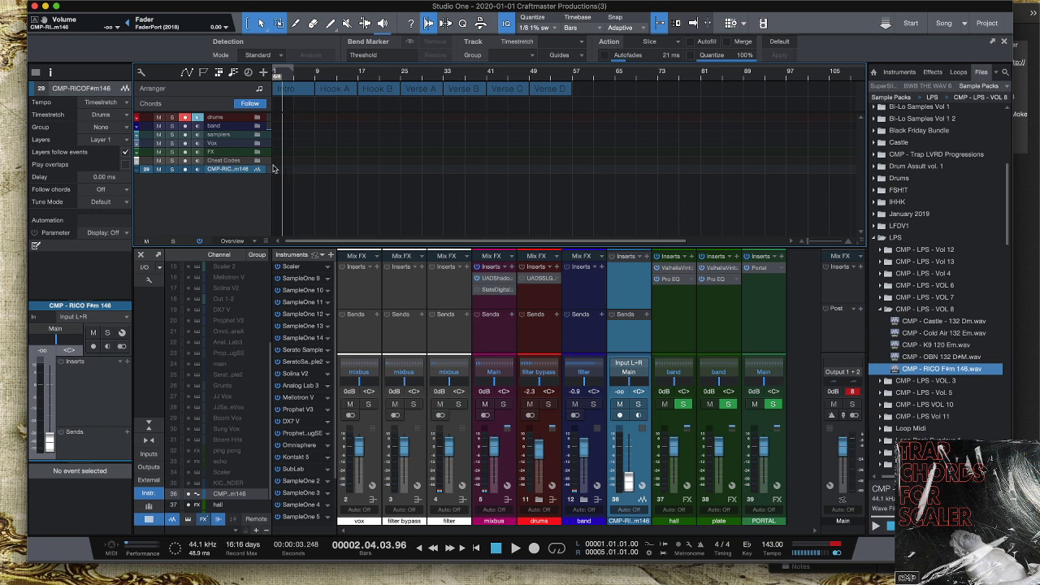
Expand the drums folder and open the 808 track's SubLab instrument editor.
click(257, 121)
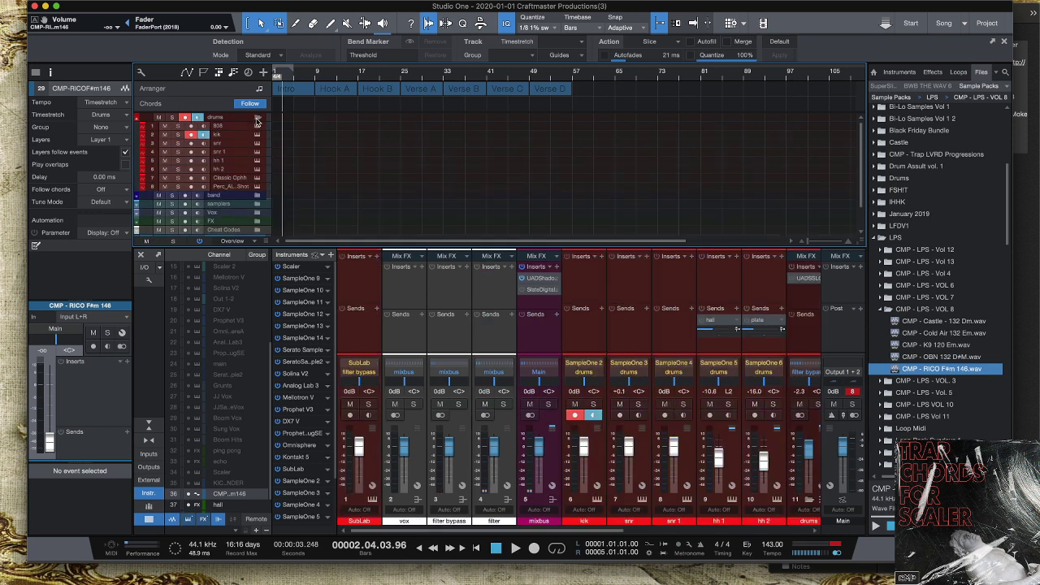
click(257, 127)
click(257, 119)
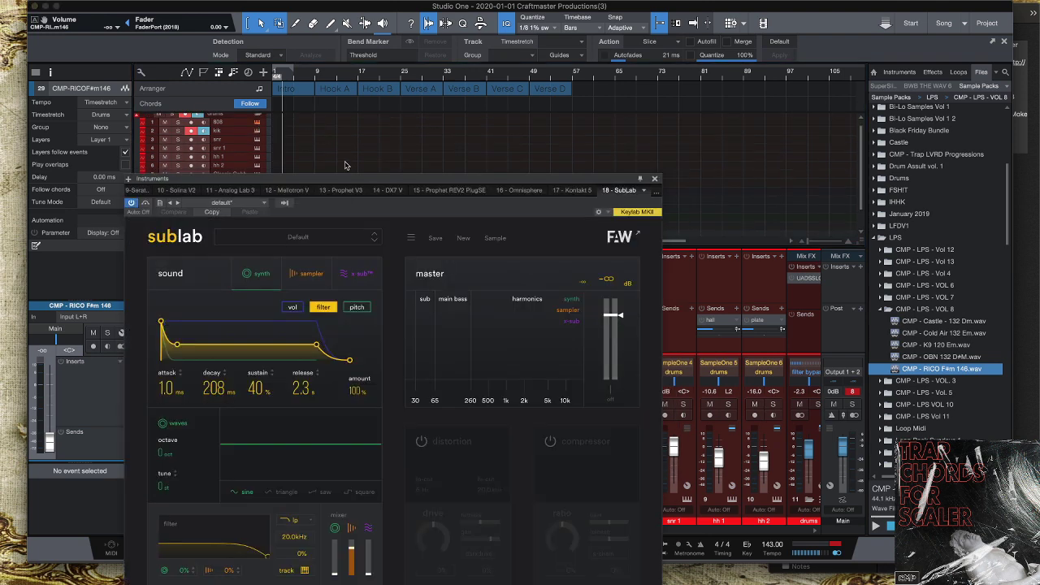
drag(366, 181, 534, 57)
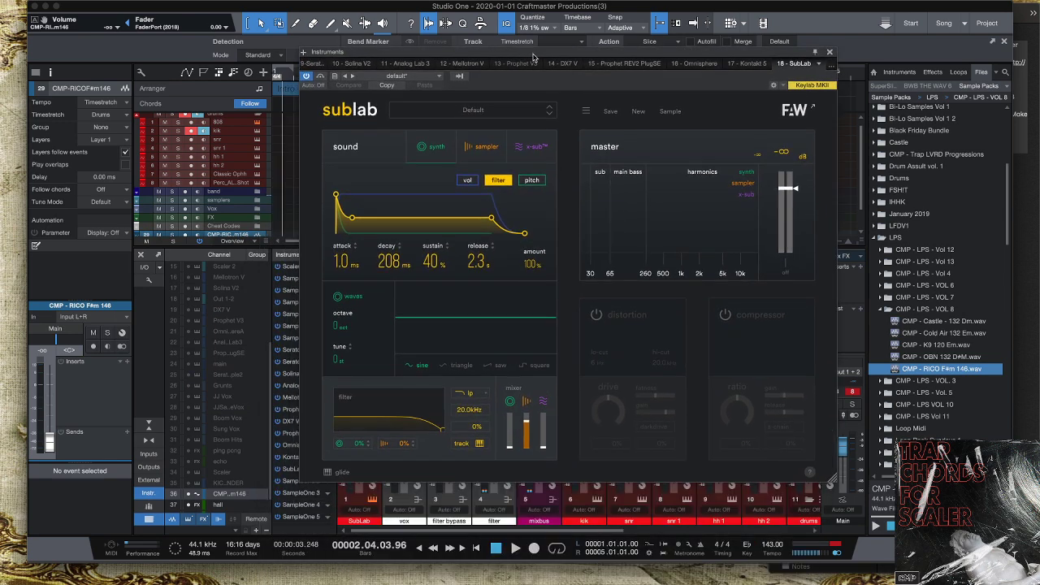
Check SubLab's Sampler tab and glide time, keeping 1/16, then close the SubLab window.
click(473, 156)
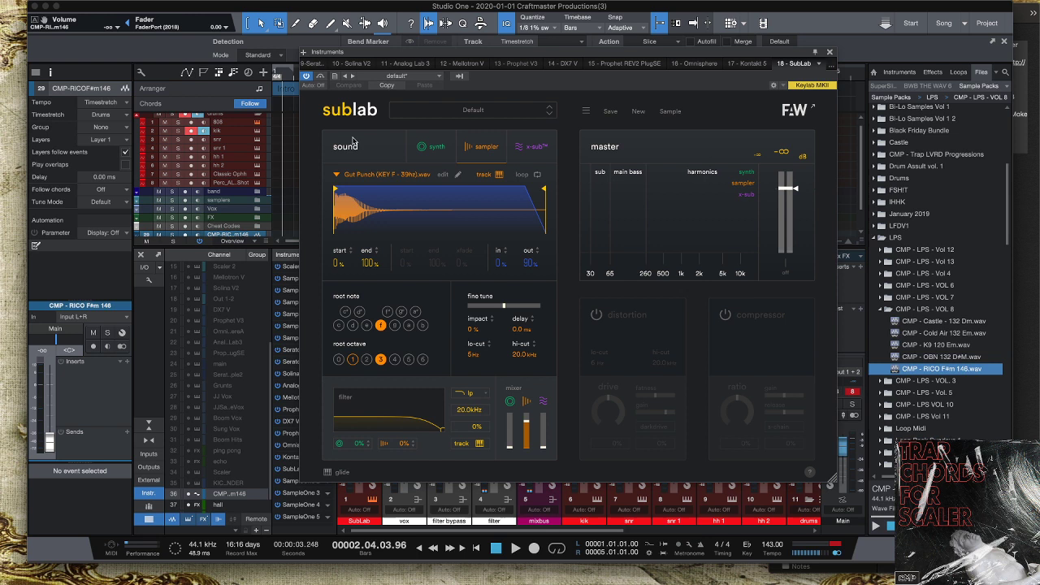
click(336, 471)
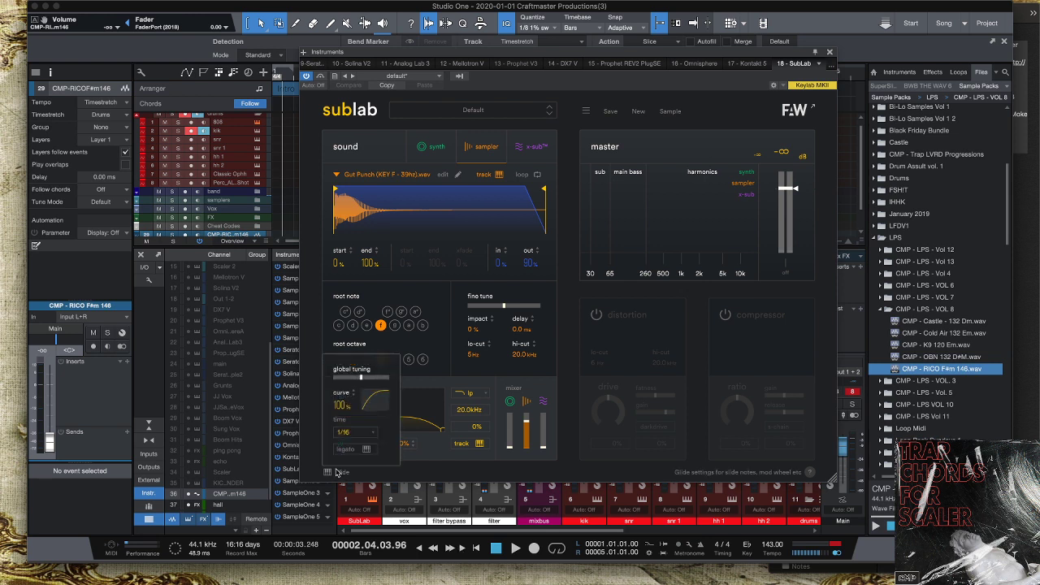
click(374, 435)
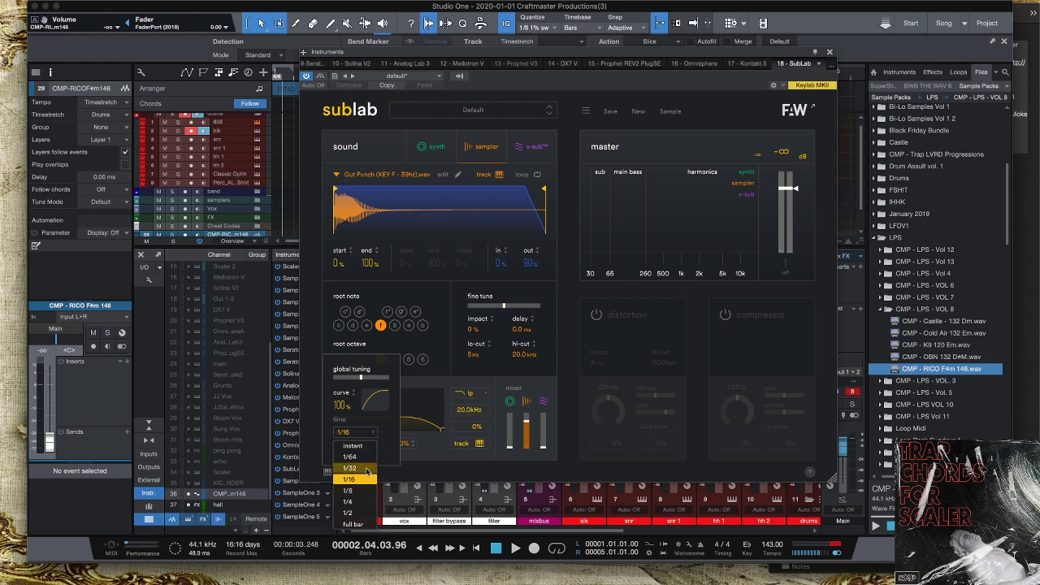
click(407, 470)
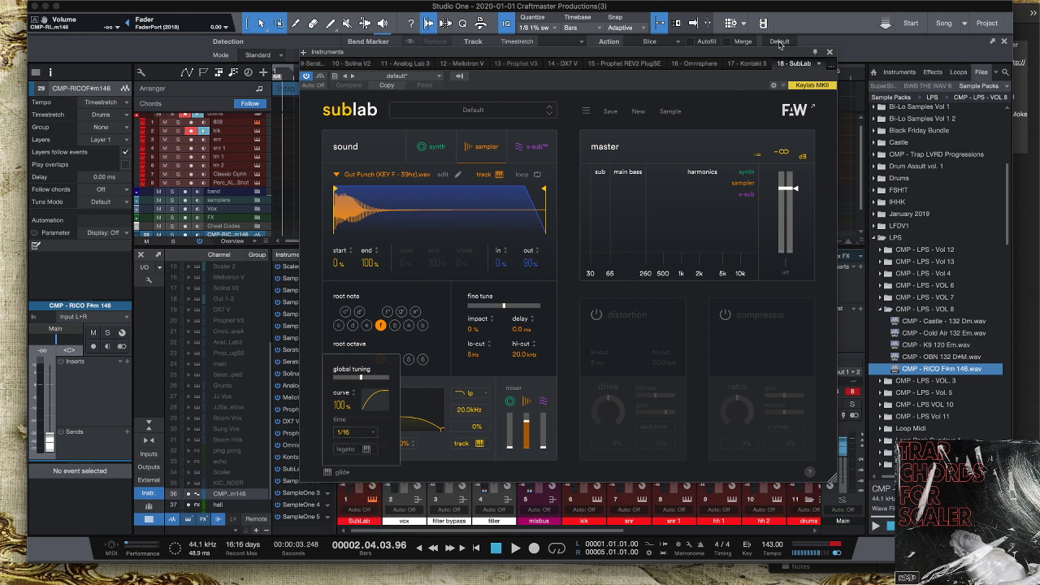
click(830, 52)
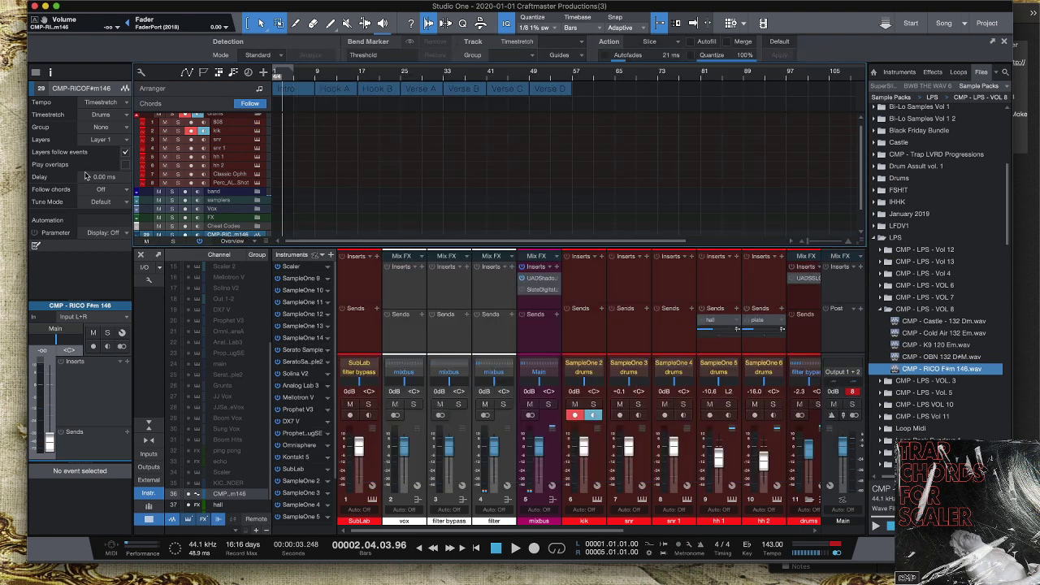
scroll(256, 138, up, 3)
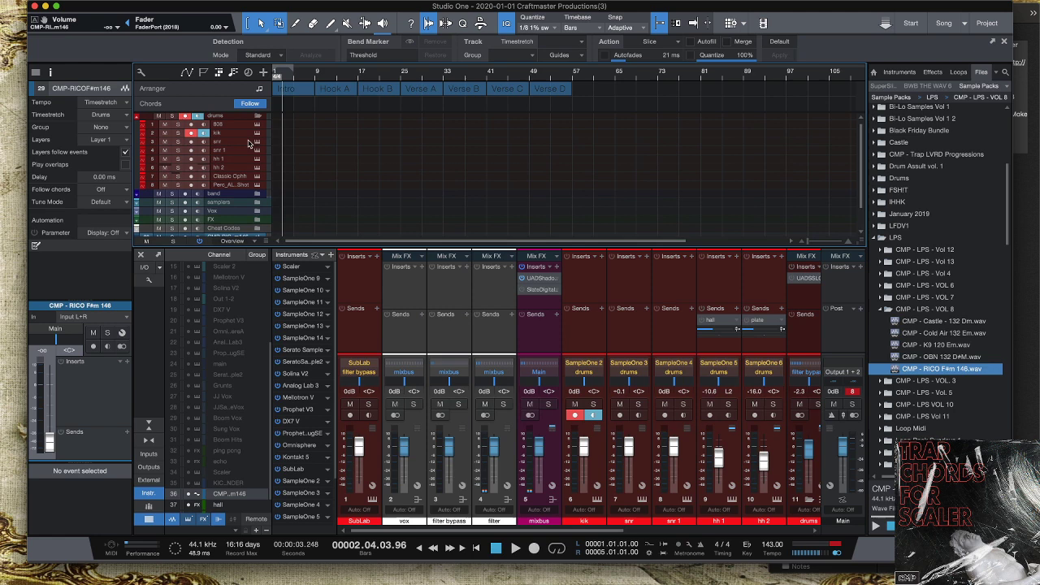
click(257, 134)
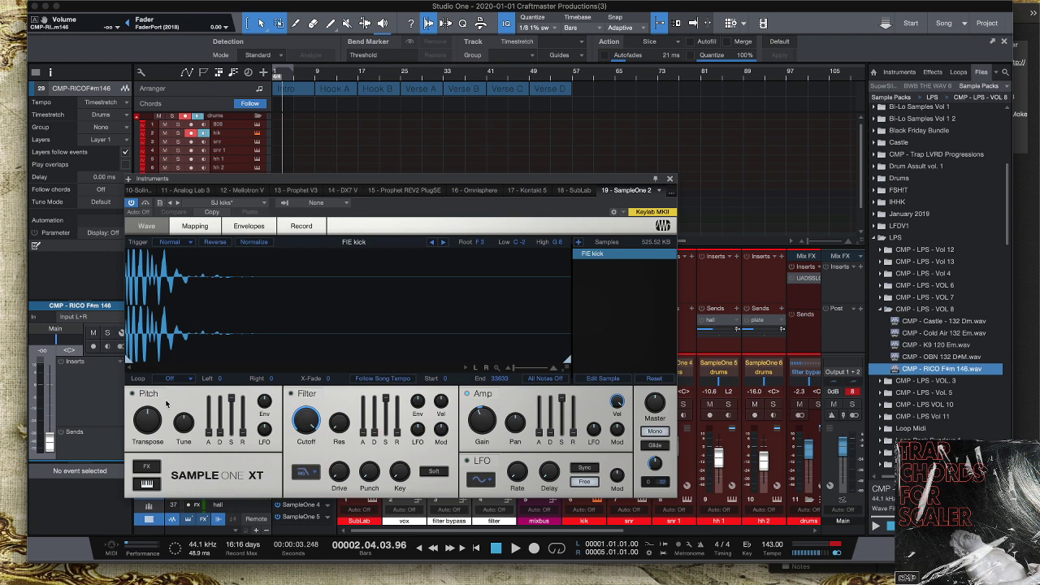
click(670, 178)
click(257, 151)
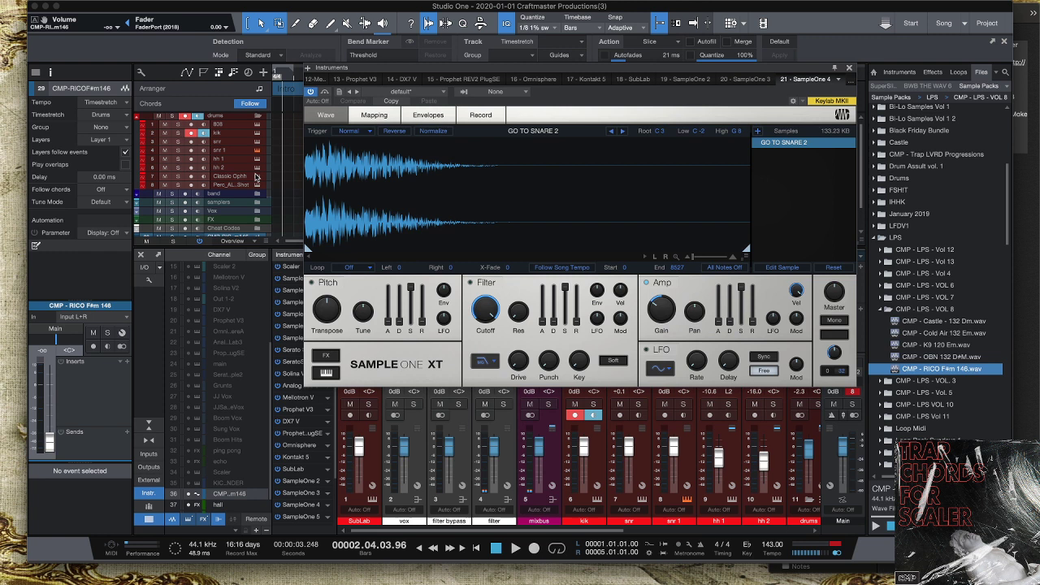
click(257, 177)
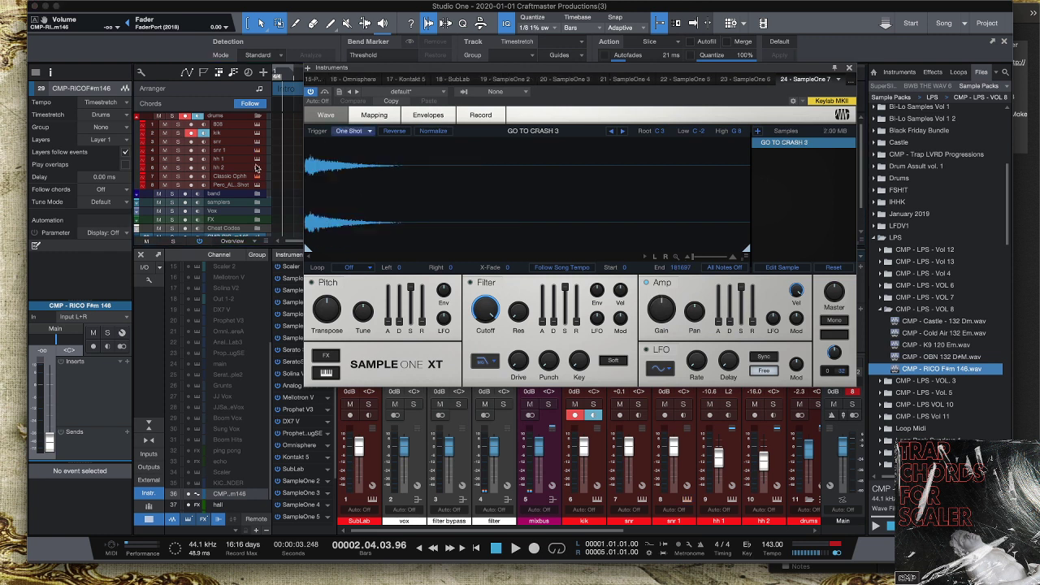
click(257, 163)
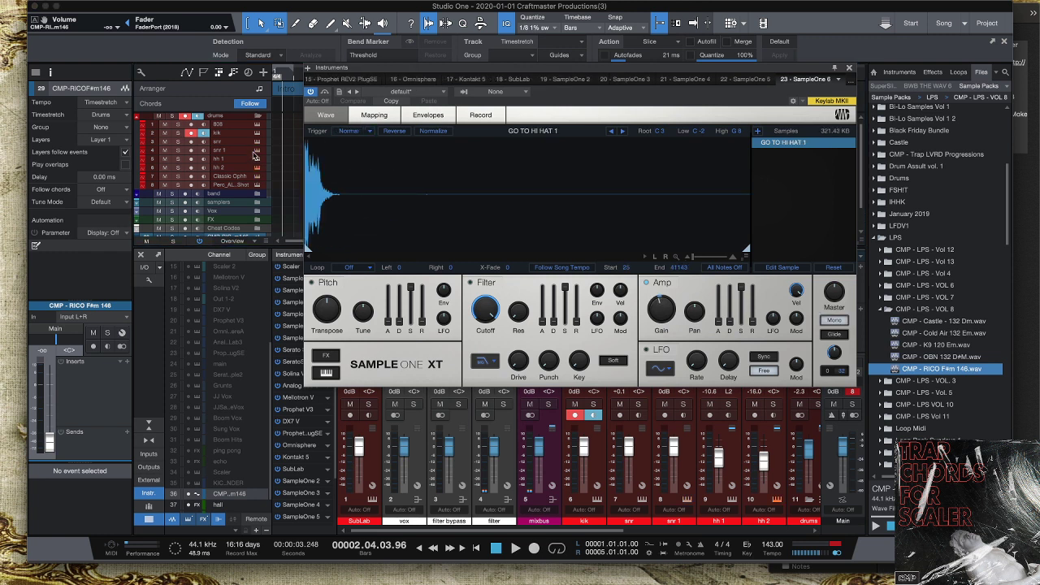
click(257, 185)
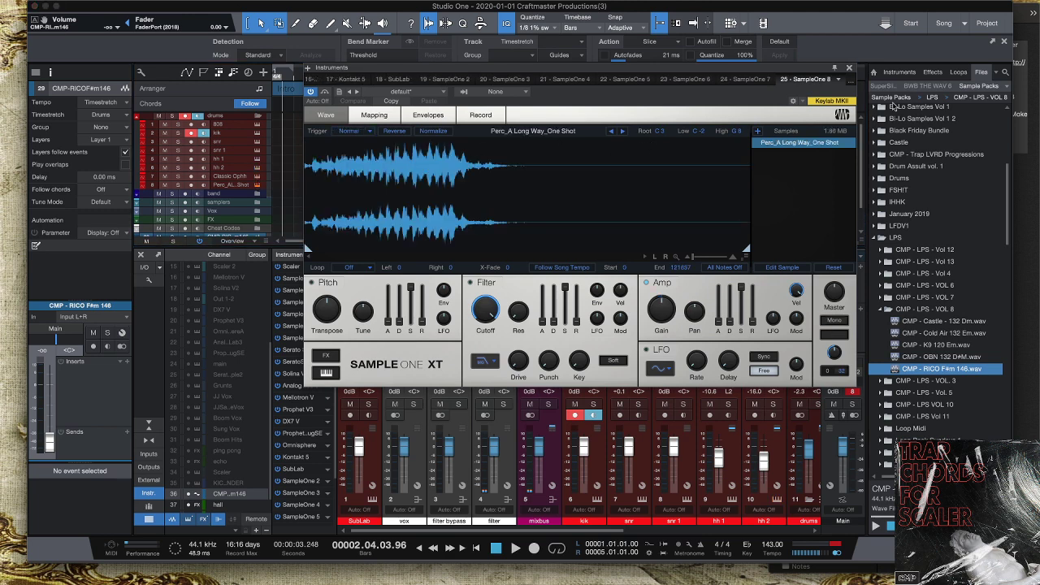
click(850, 67)
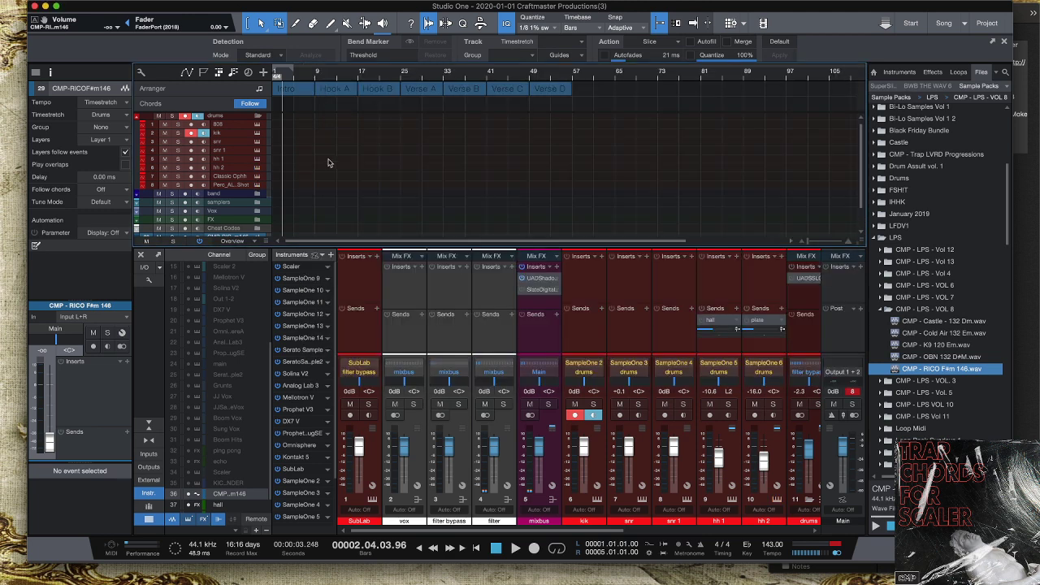
Collapse the drums folder, expand the band folder and select its Scaler track.
click(140, 119)
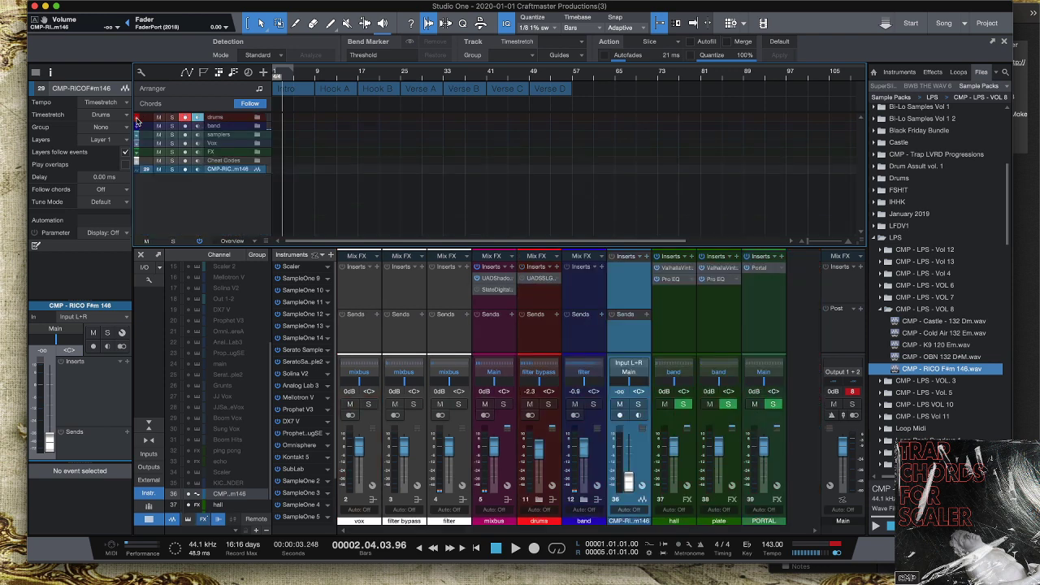
click(259, 126)
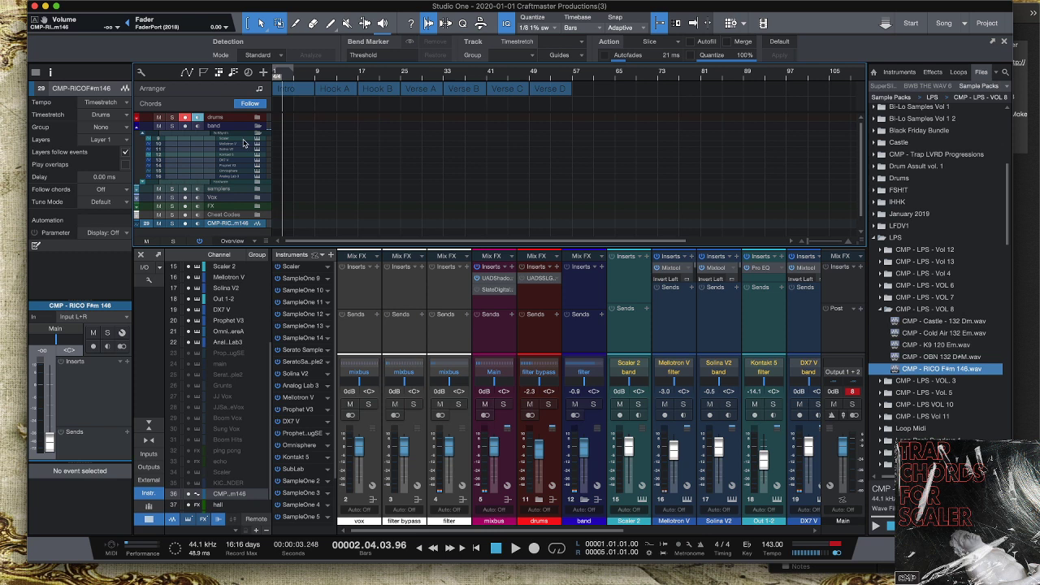
click(242, 142)
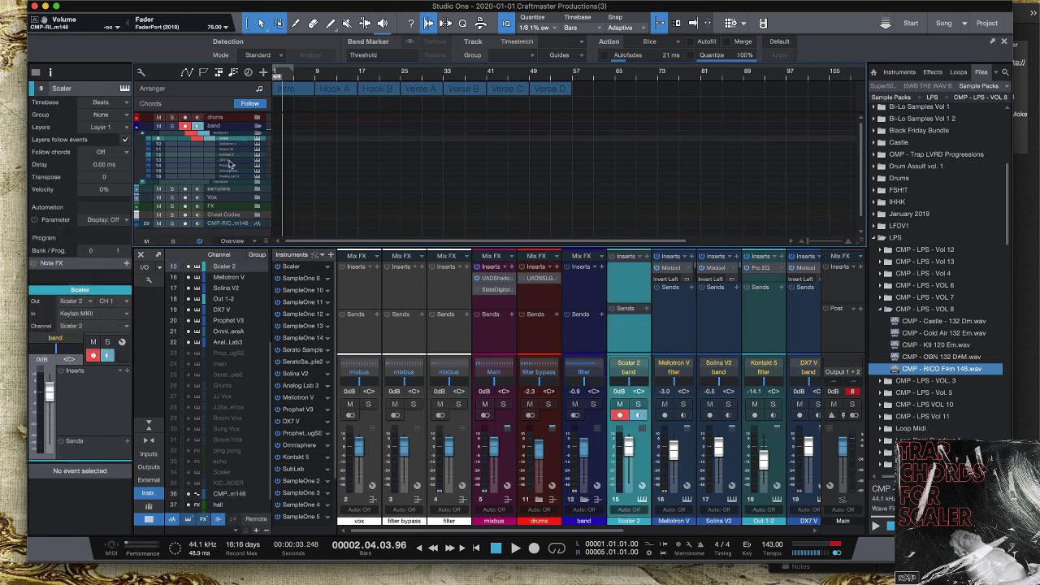
scroll(253, 164, down, 1)
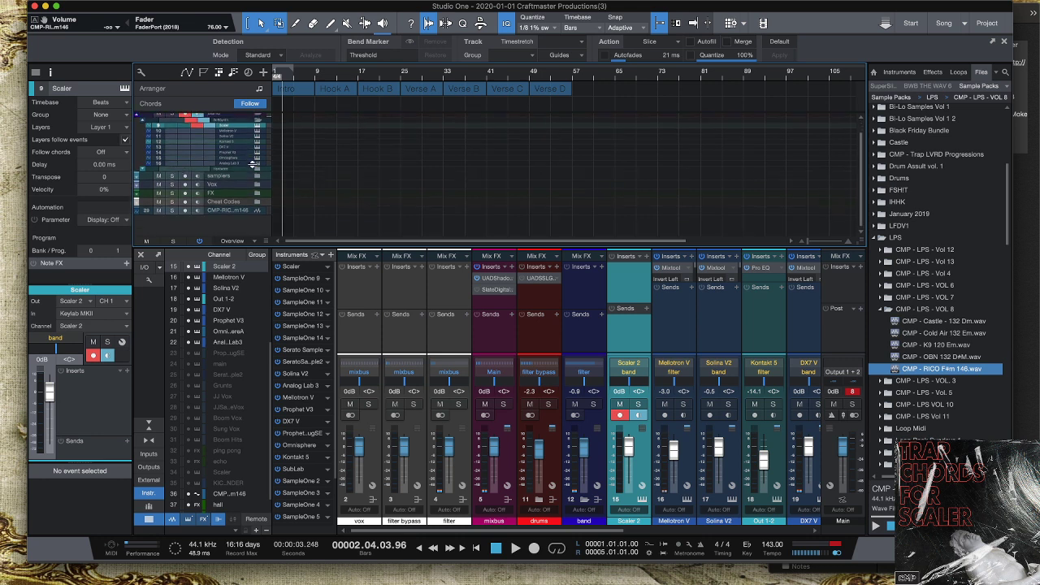
scroll(253, 163, up, 1)
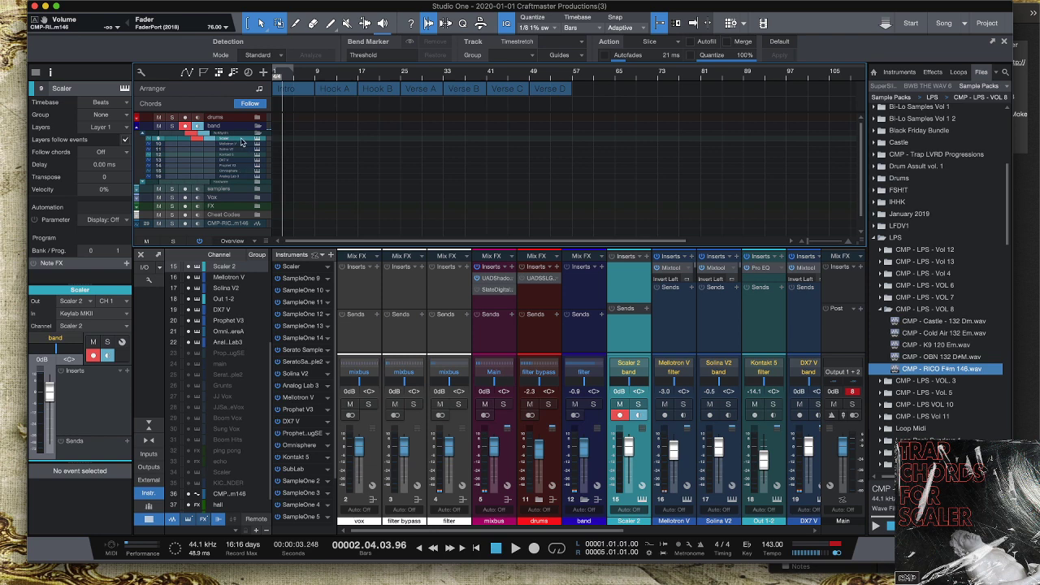
Try replacing Mellotron V with Serum from the Instruments browser, then undo it.
click(911, 72)
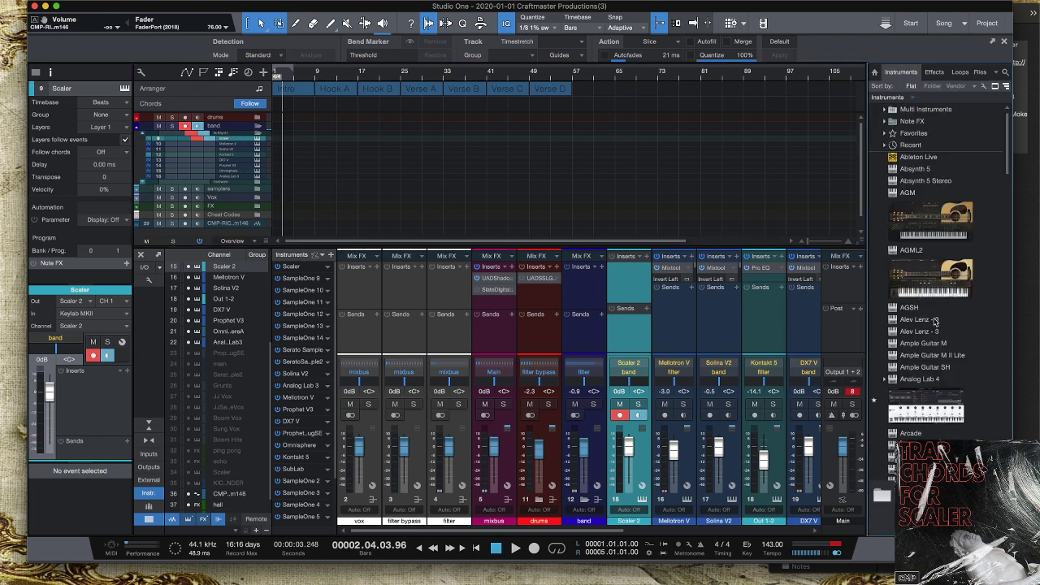
scroll(935, 322, down, 10)
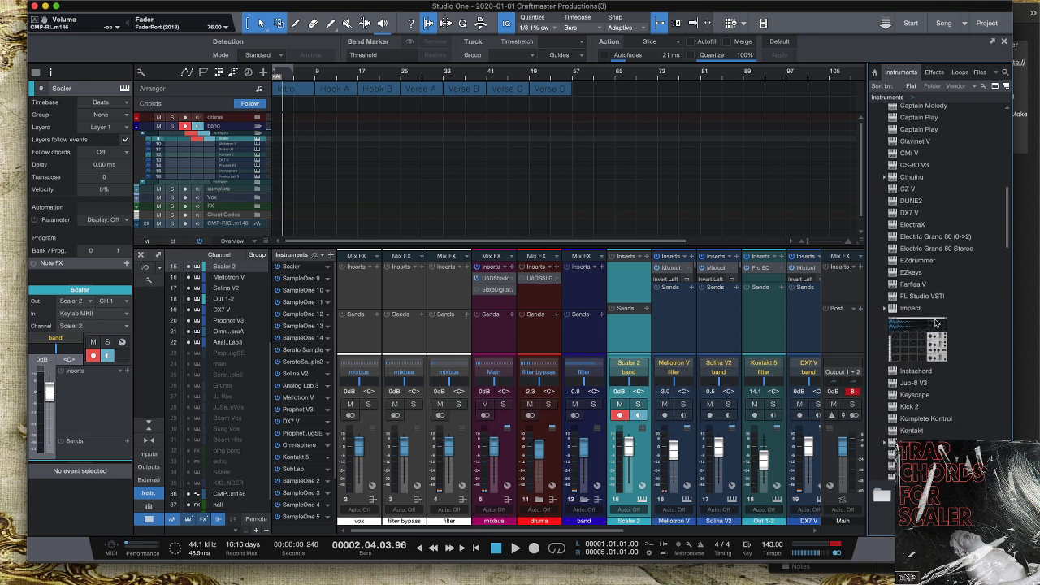
scroll(935, 322, down, 10)
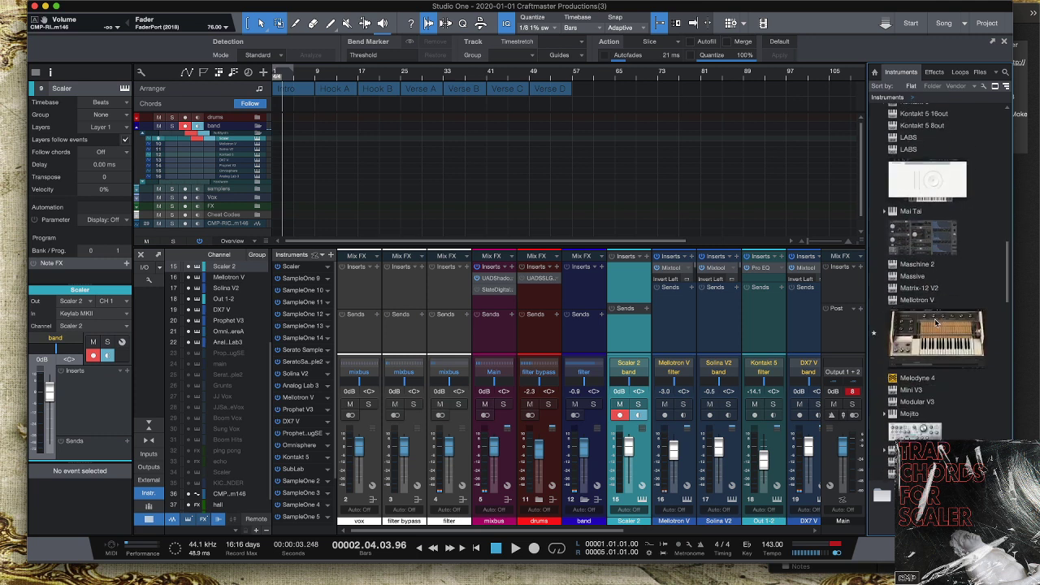
scroll(934, 322, down, 10)
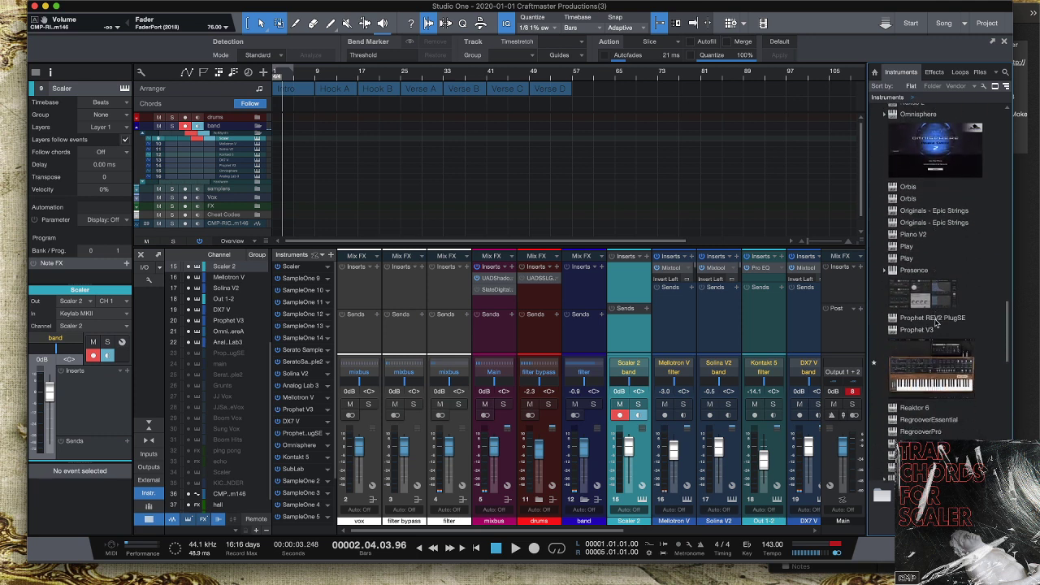
scroll(937, 323, down, 10)
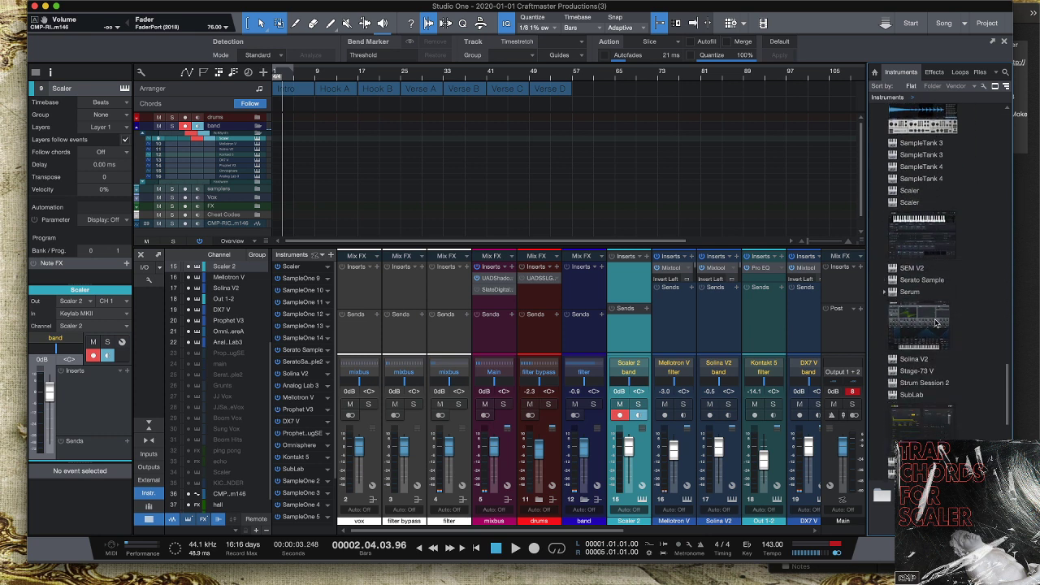
drag(933, 313, 239, 146)
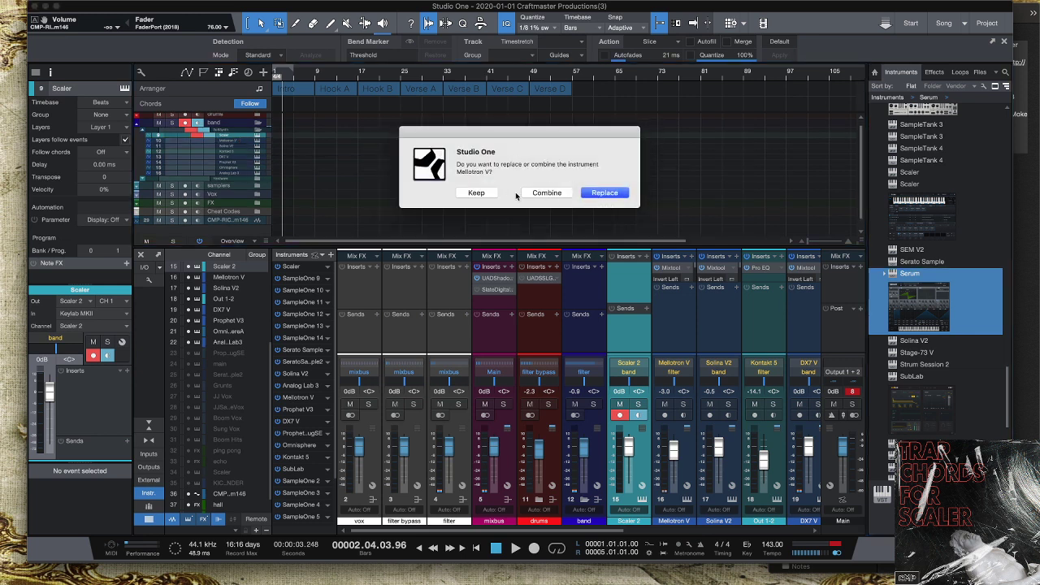
click(616, 194)
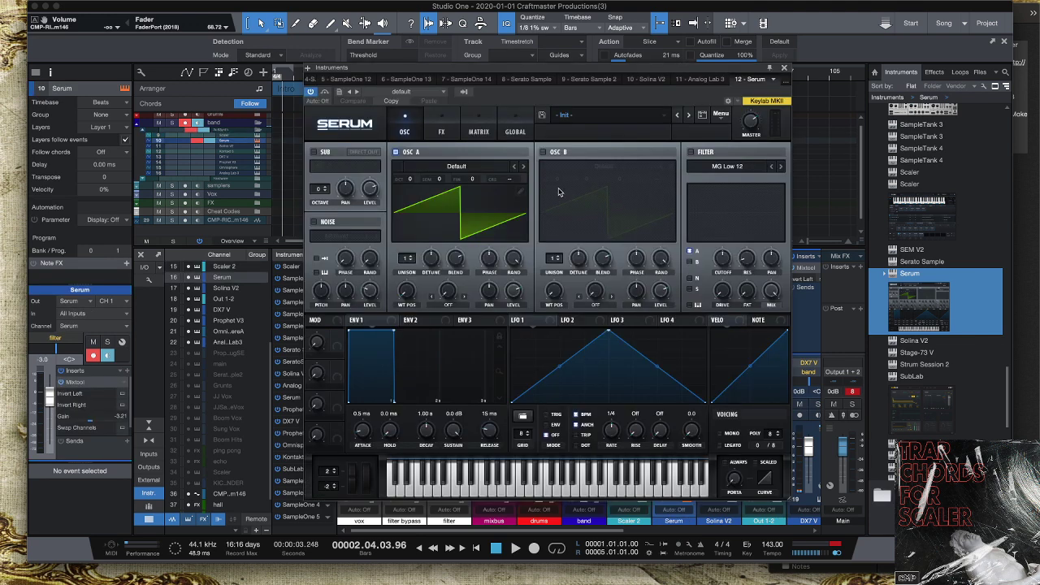
key(super+w)
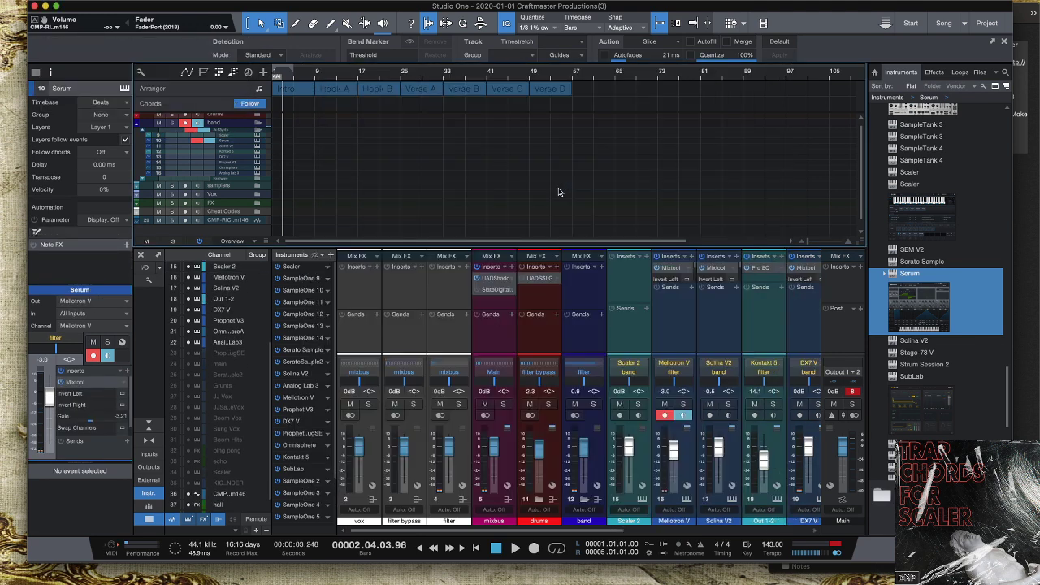
Replace the Scaler track's instrument with Serum, leaving the Mellotron V editor showing.
click(238, 136)
drag(924, 322, 237, 138)
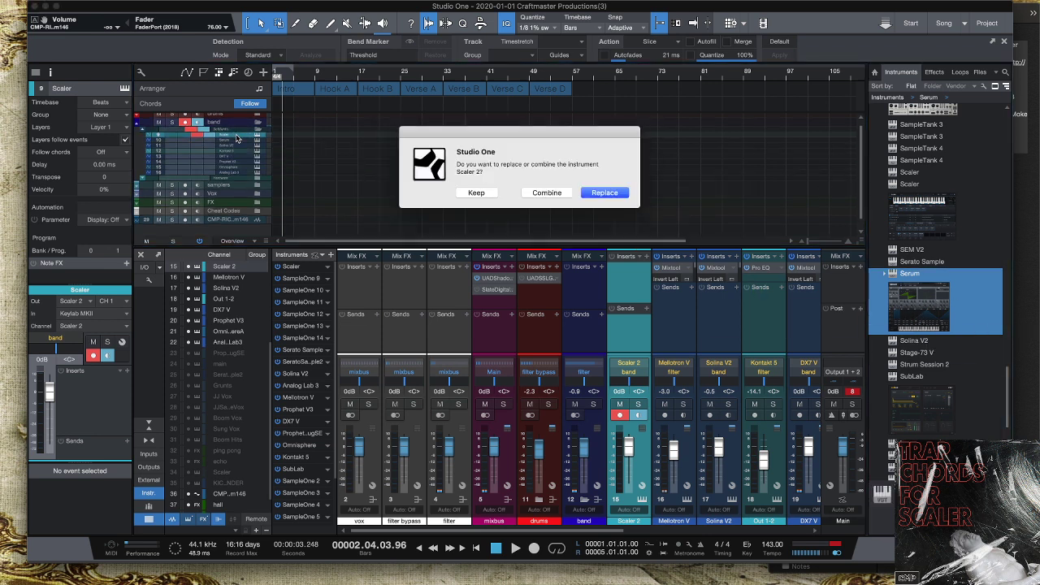
click(603, 192)
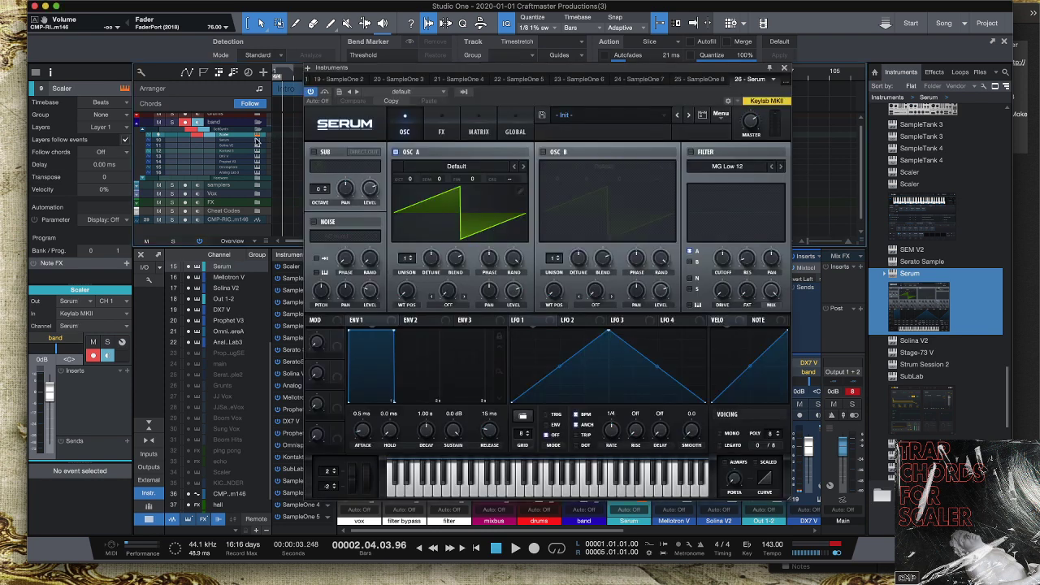
click(257, 142)
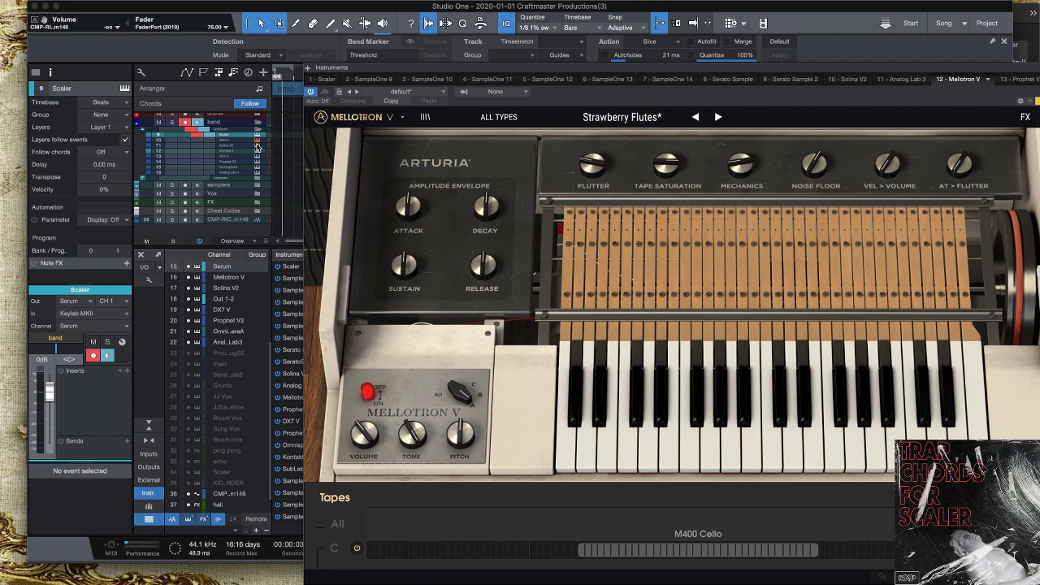
Close Mellotron V and view the Solina V, Kontakt 5 and DX7 V instrument editors.
scroll(256, 147, up, 1)
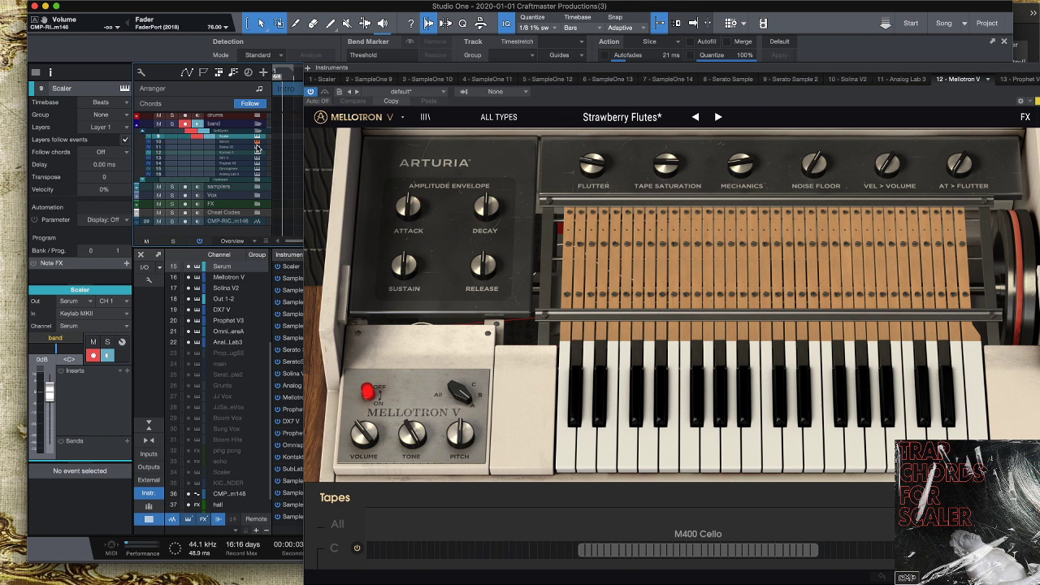
key(super+w)
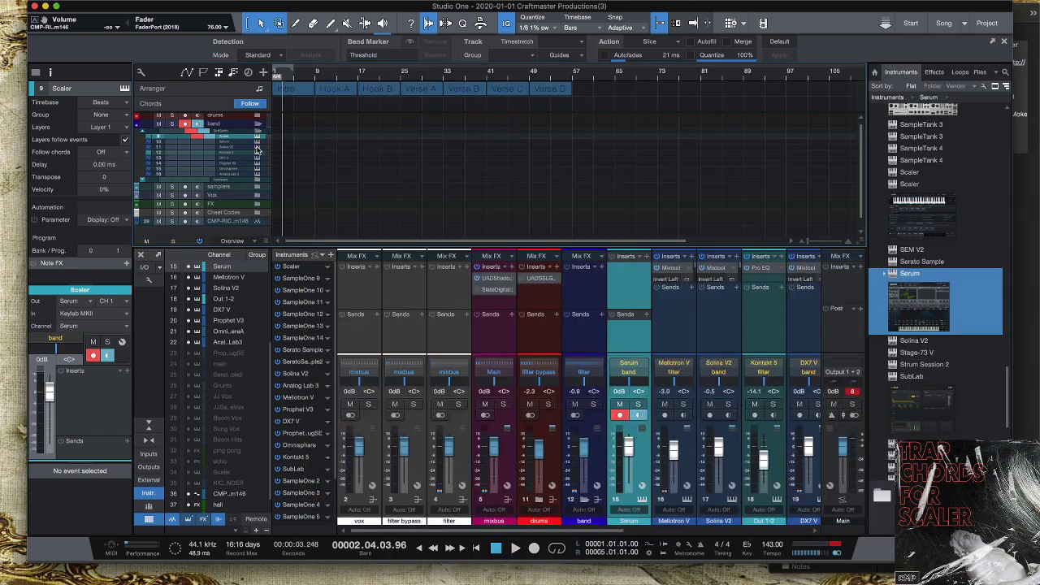
click(257, 149)
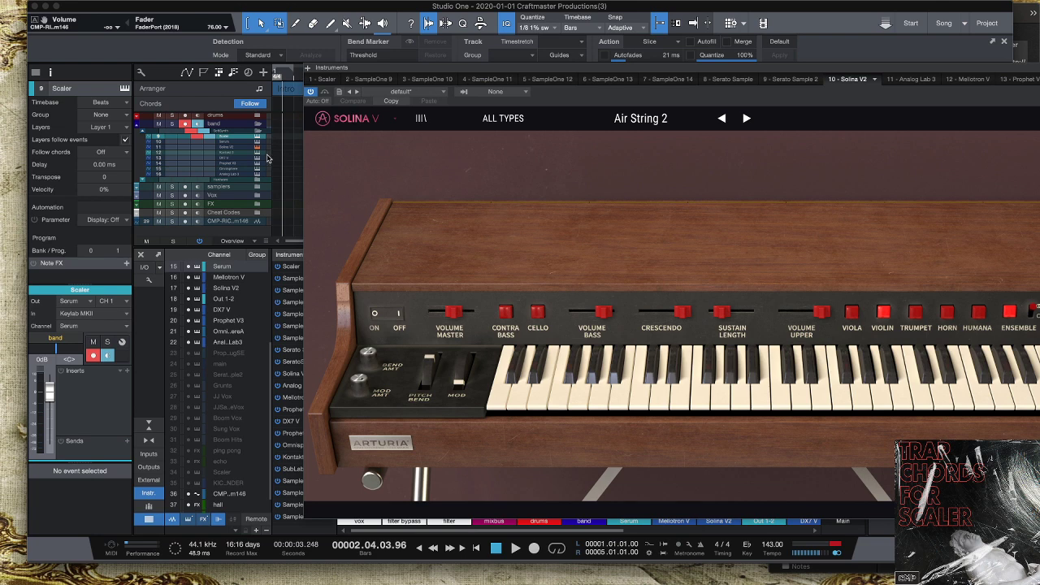
click(259, 154)
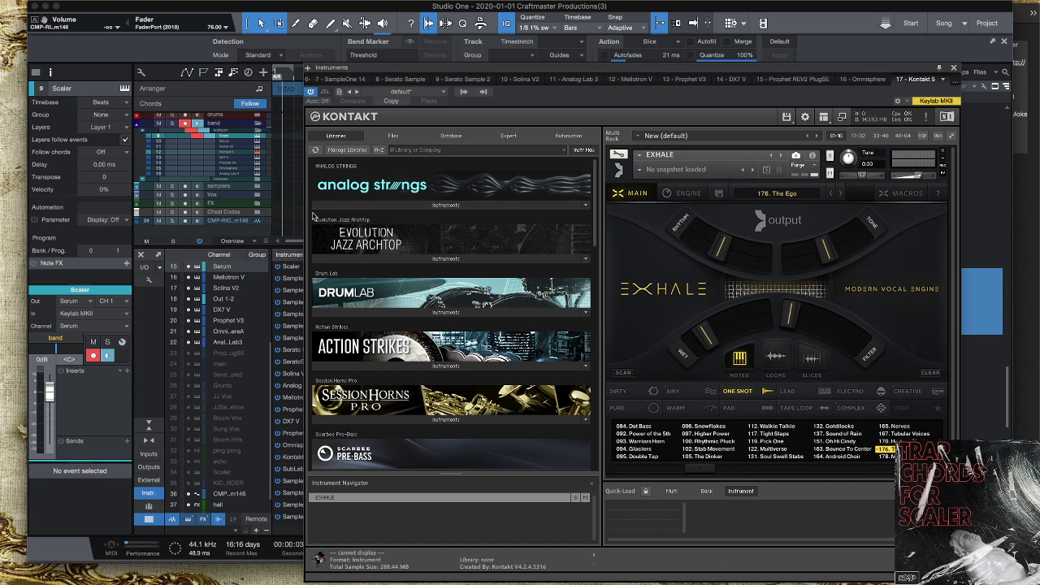
click(257, 161)
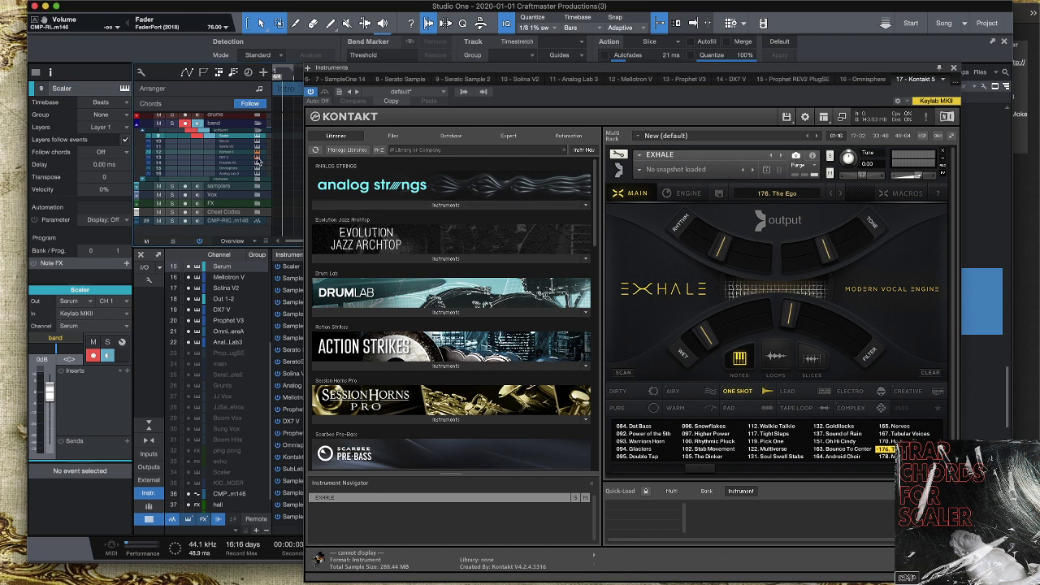
click(256, 160)
click(257, 161)
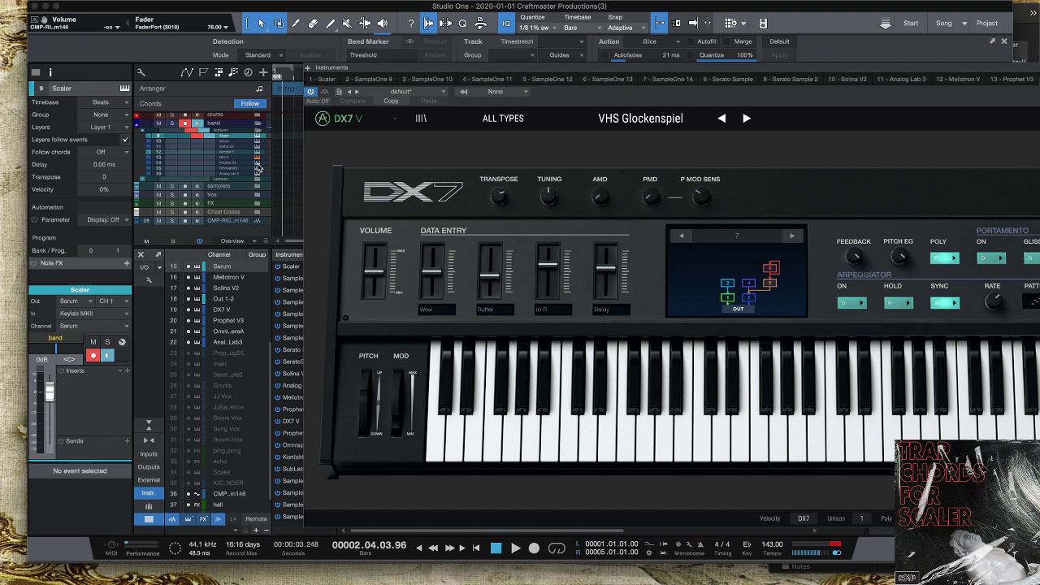
View the Prophet V3, Omnisphere and Analog Lab 3 editors, then collapse the band folder.
click(259, 167)
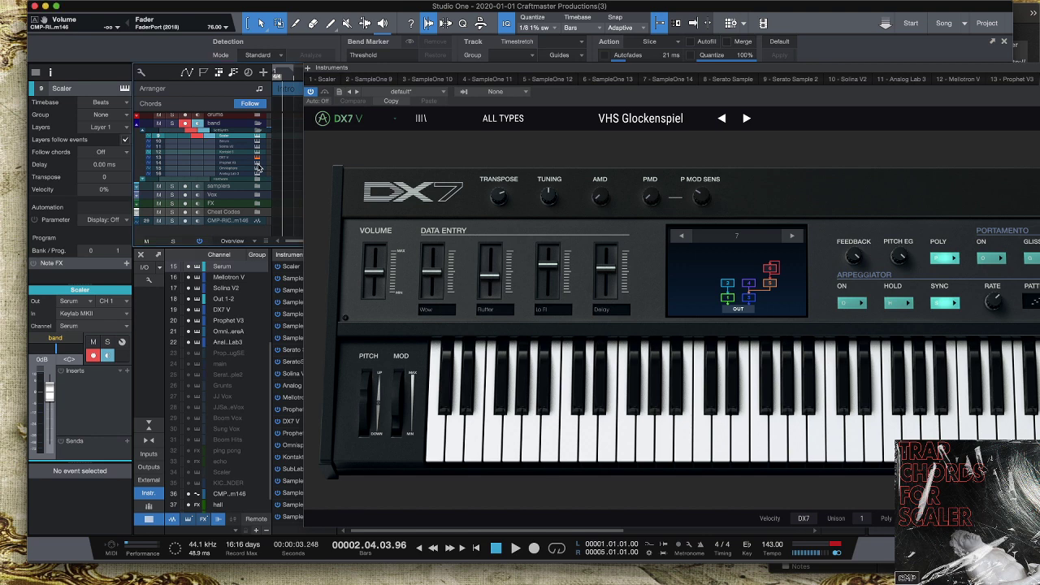
click(258, 167)
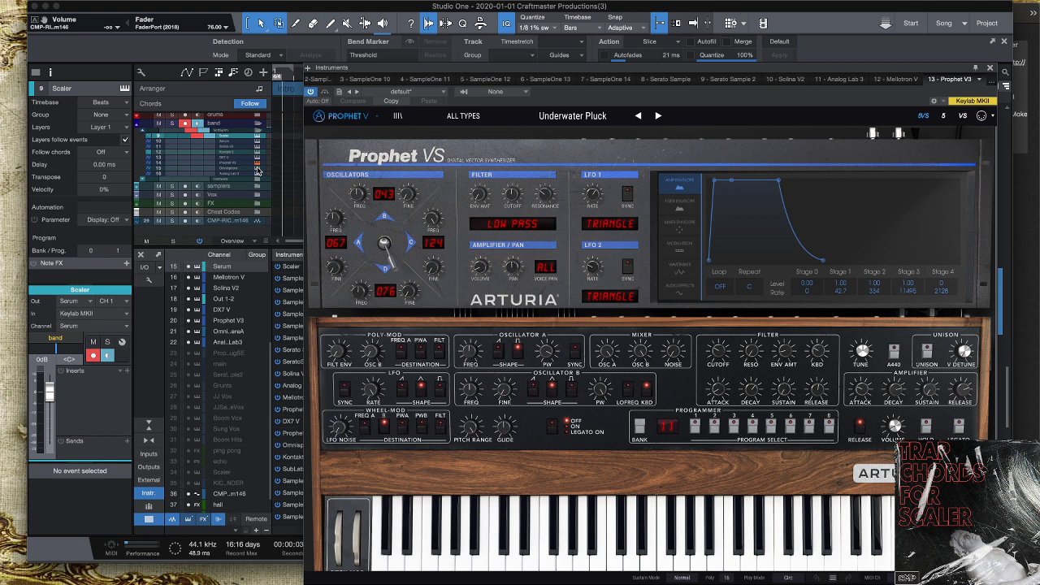
scroll(257, 169, down, 1)
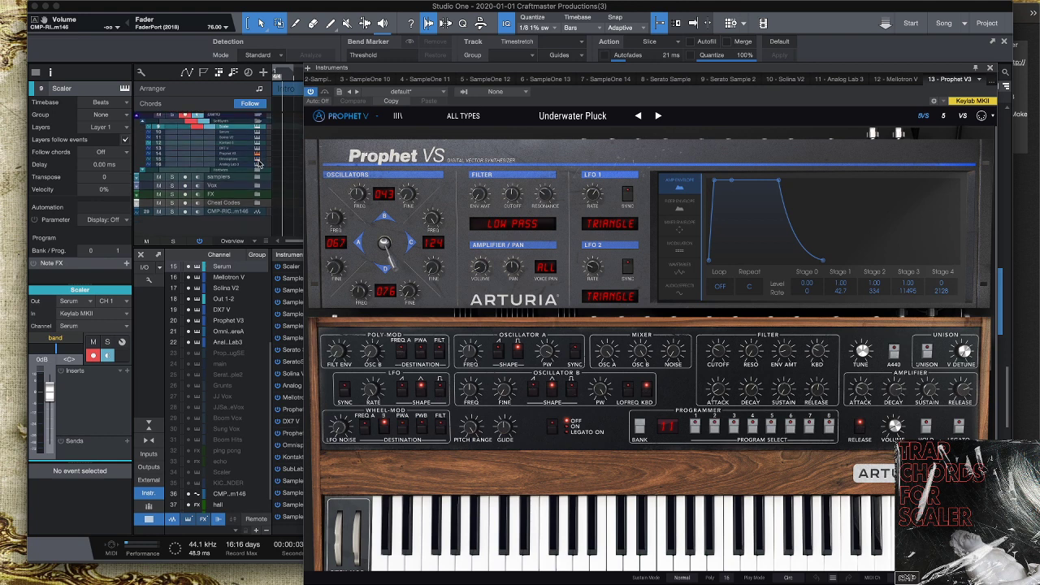
click(258, 164)
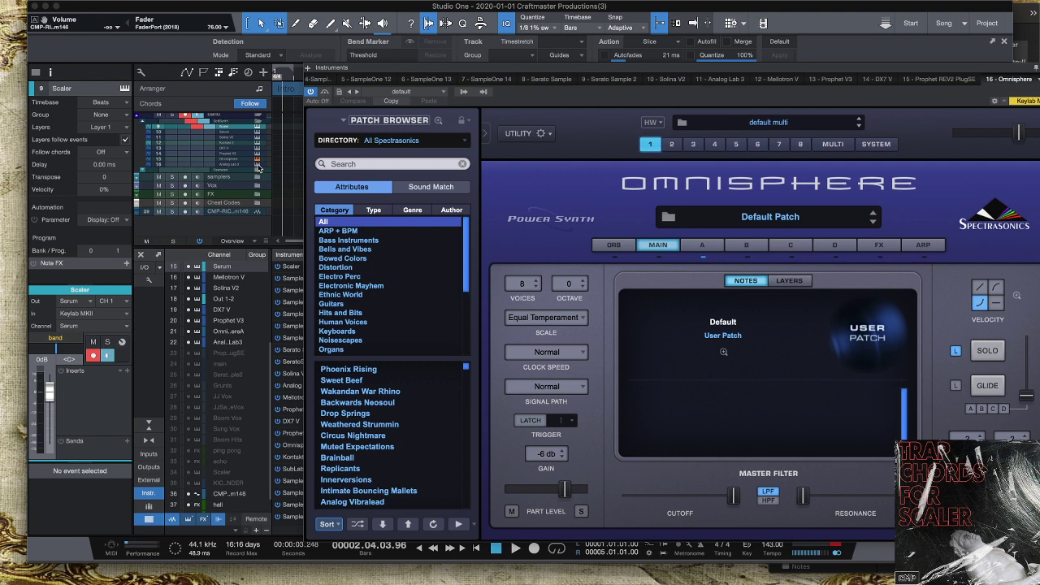
click(258, 167)
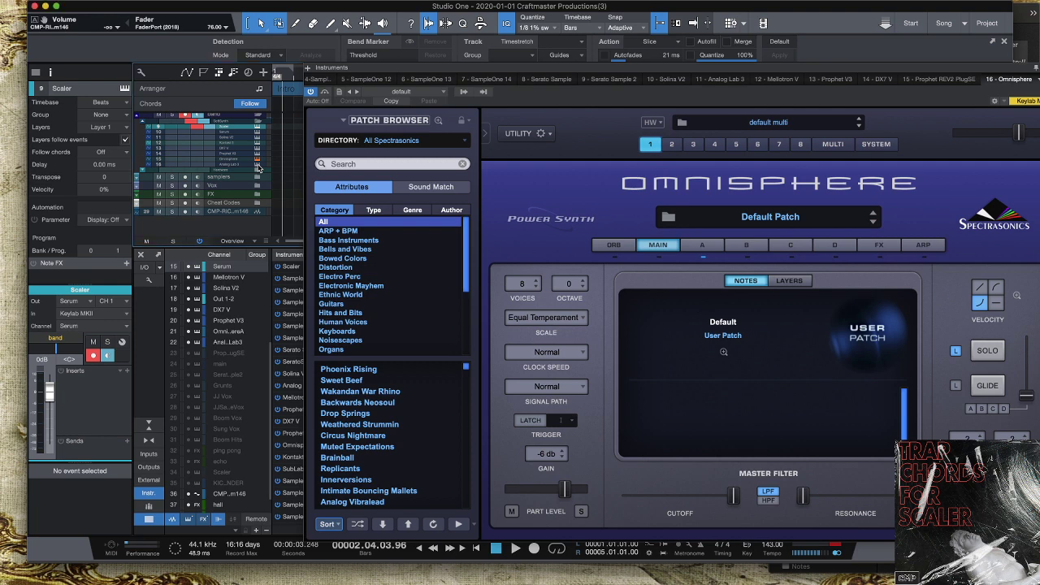
click(258, 167)
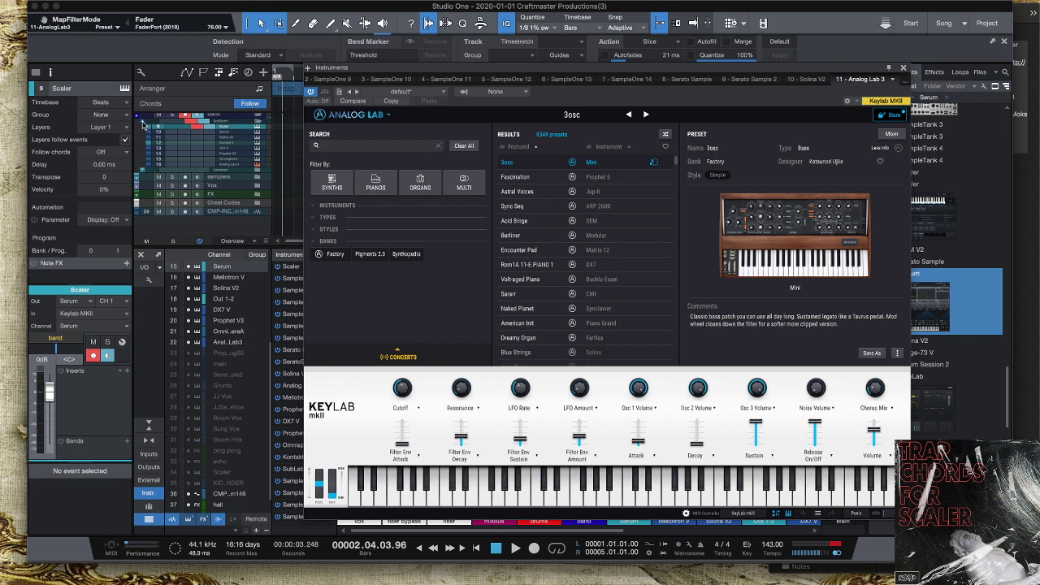
click(142, 123)
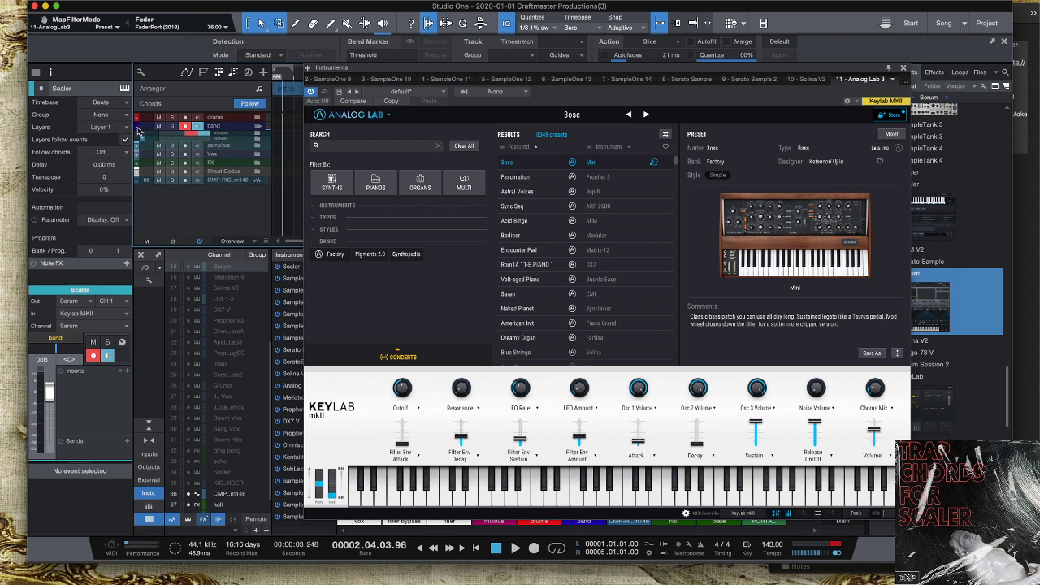
Expand the samplers folder, view both Serato Sample editors, then collapse it again.
click(138, 135)
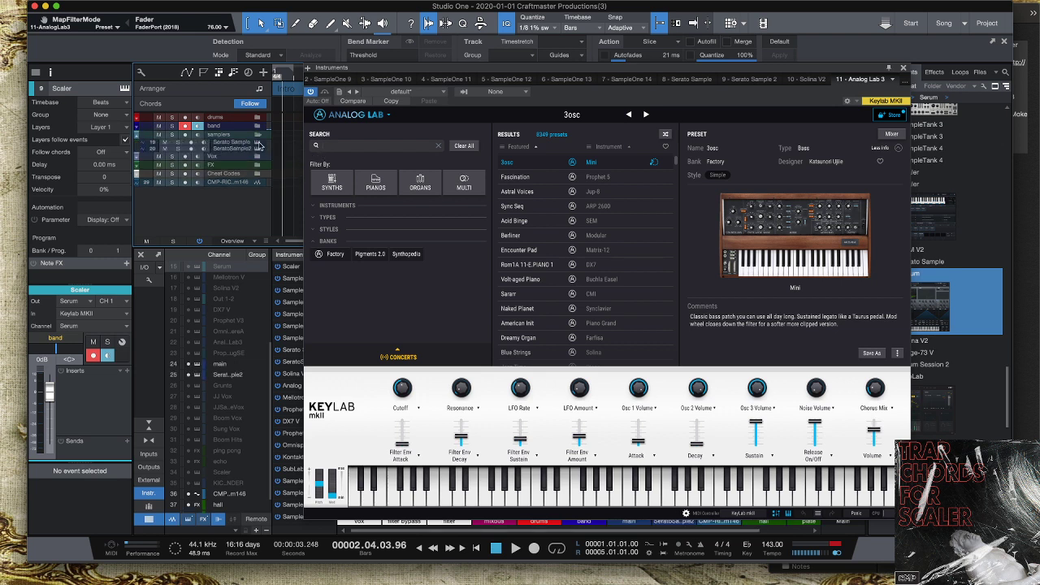
click(258, 148)
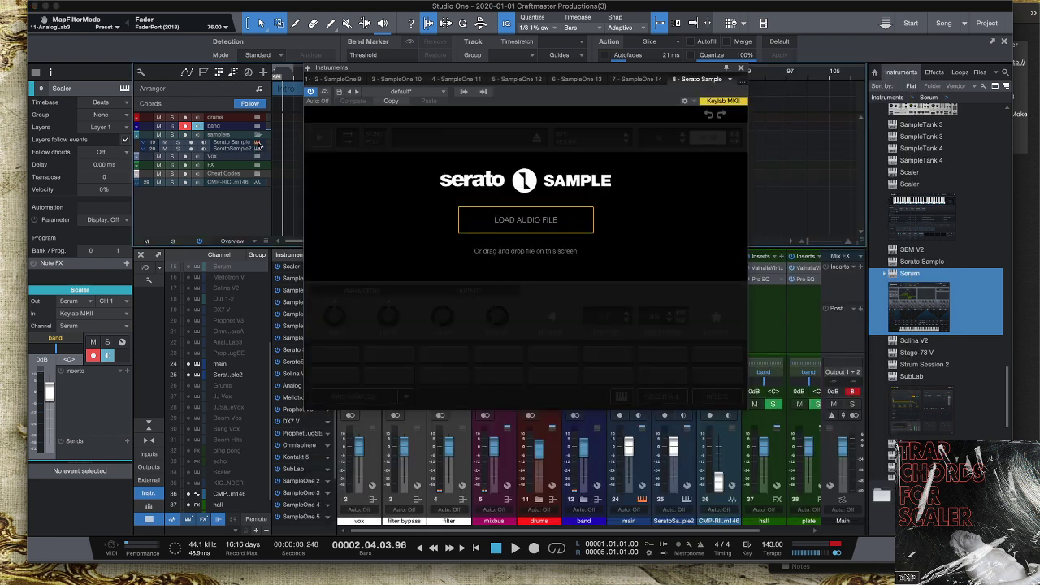
click(258, 147)
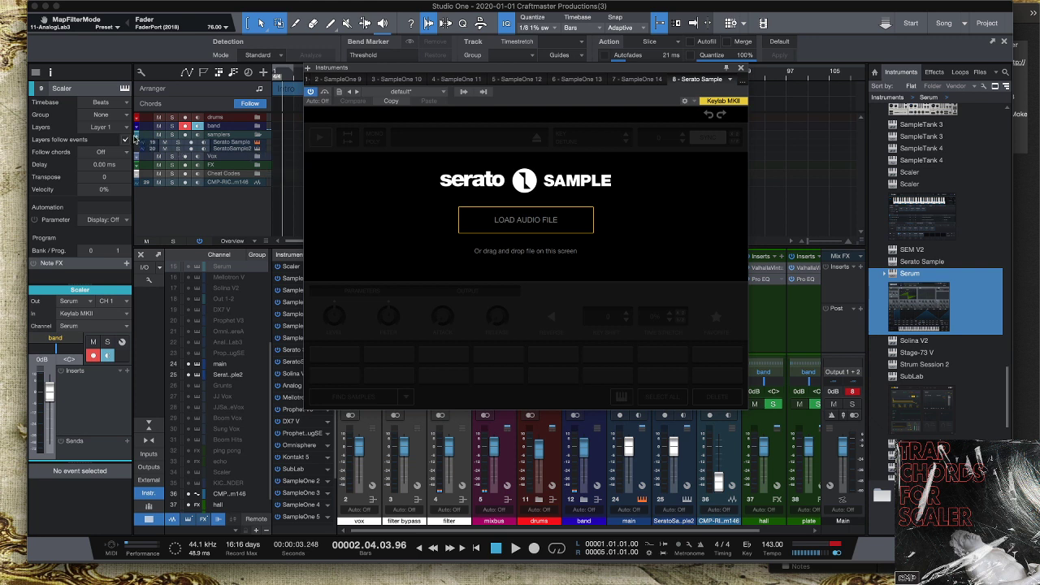
click(136, 136)
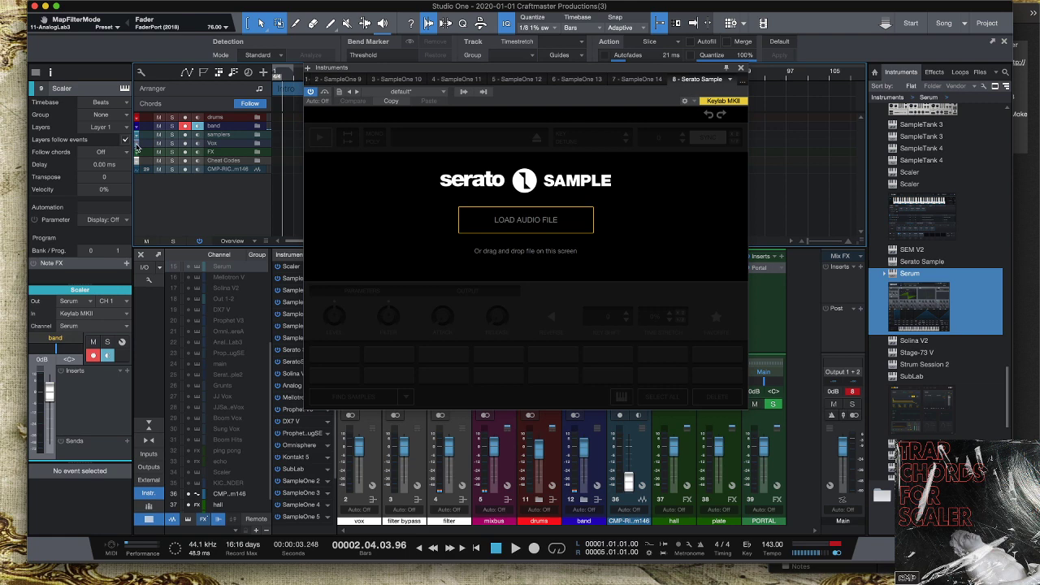
Expand the Vox folder and audition its samplers, including Vox_Alabama1_Dry and Hit_LuenShun2.
click(137, 145)
click(258, 153)
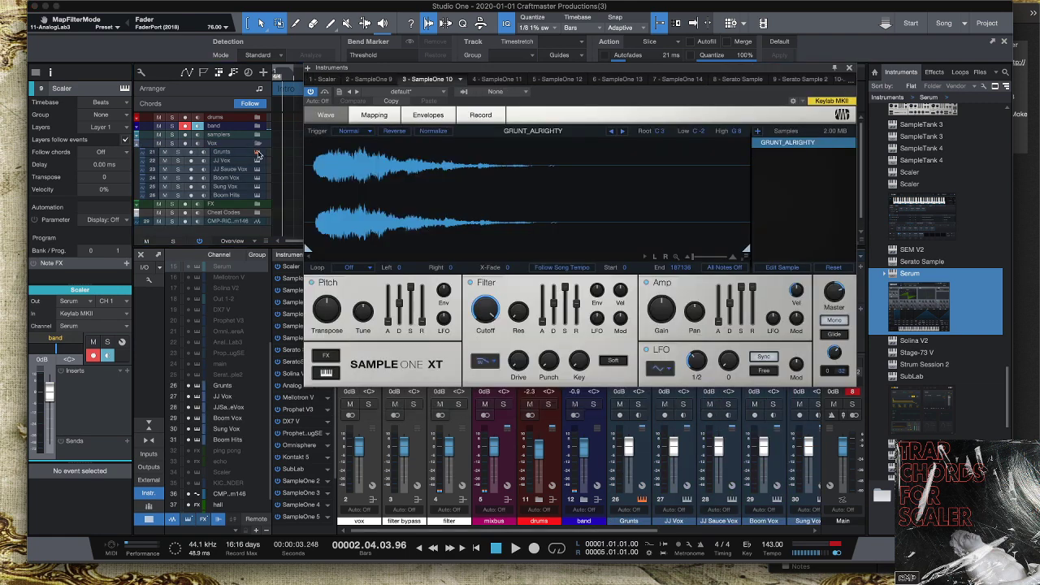
click(257, 170)
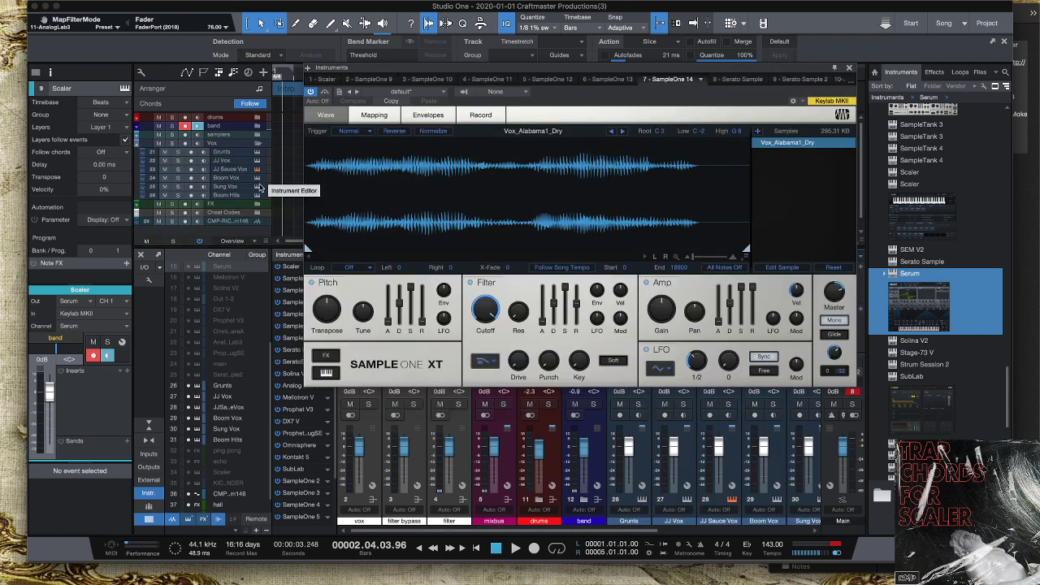
click(258, 187)
click(258, 195)
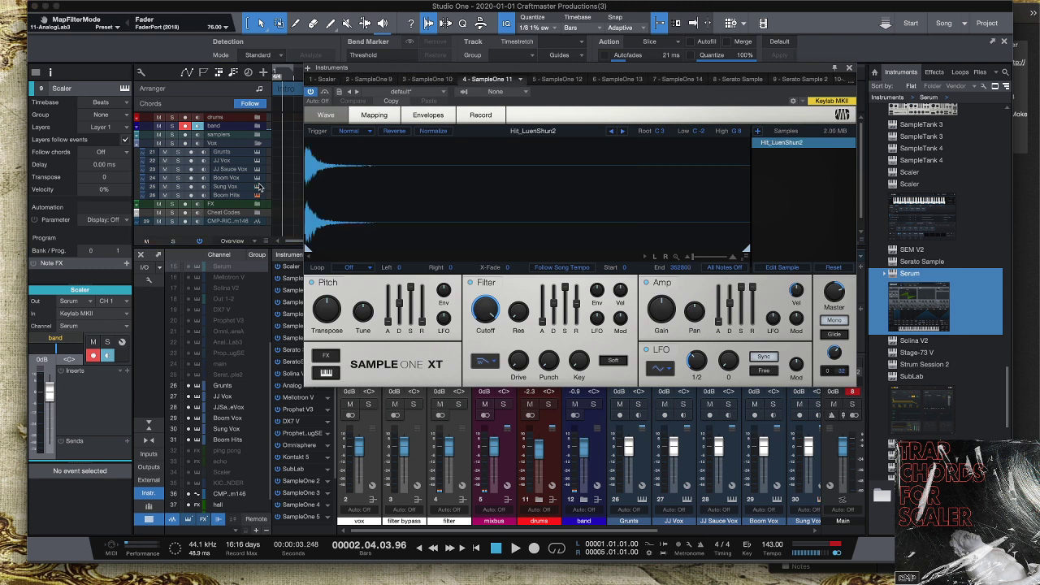
click(259, 178)
click(258, 160)
Settle on the GRUNT_ALRIGHTY sampler, collapse Vox and expand the FX folder.
click(256, 153)
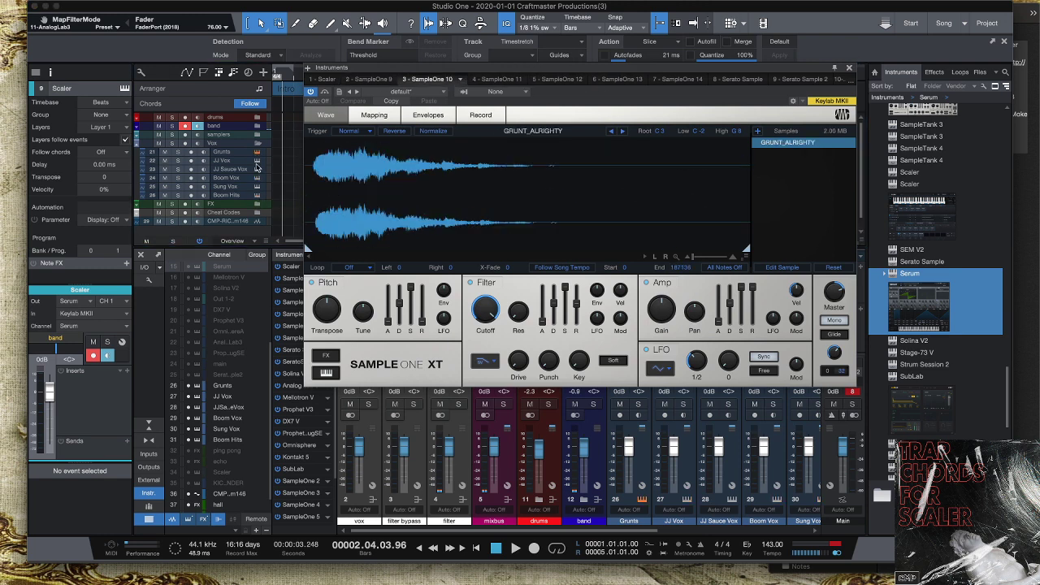
click(259, 187)
click(258, 196)
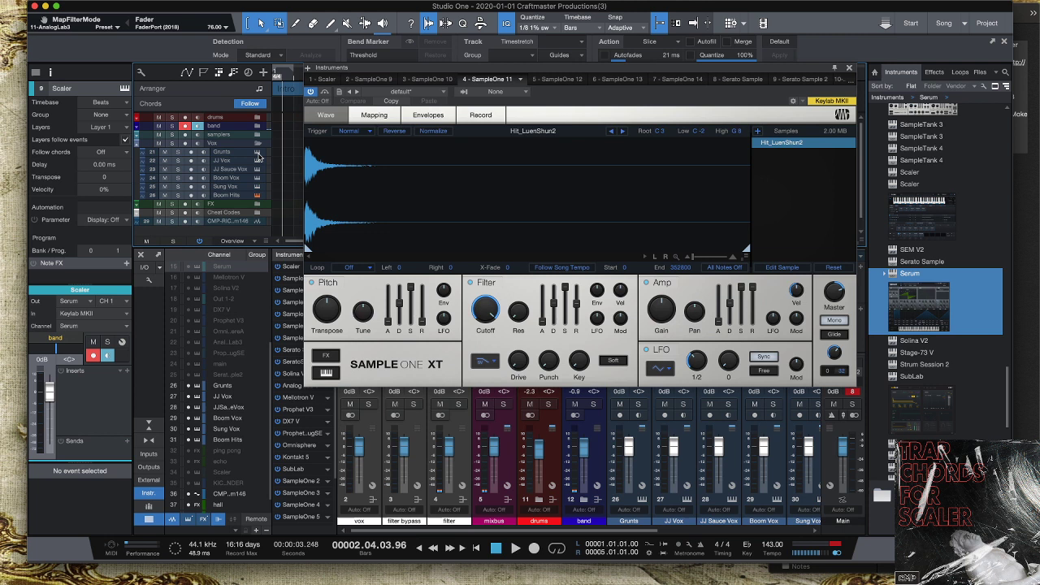
click(256, 154)
click(136, 145)
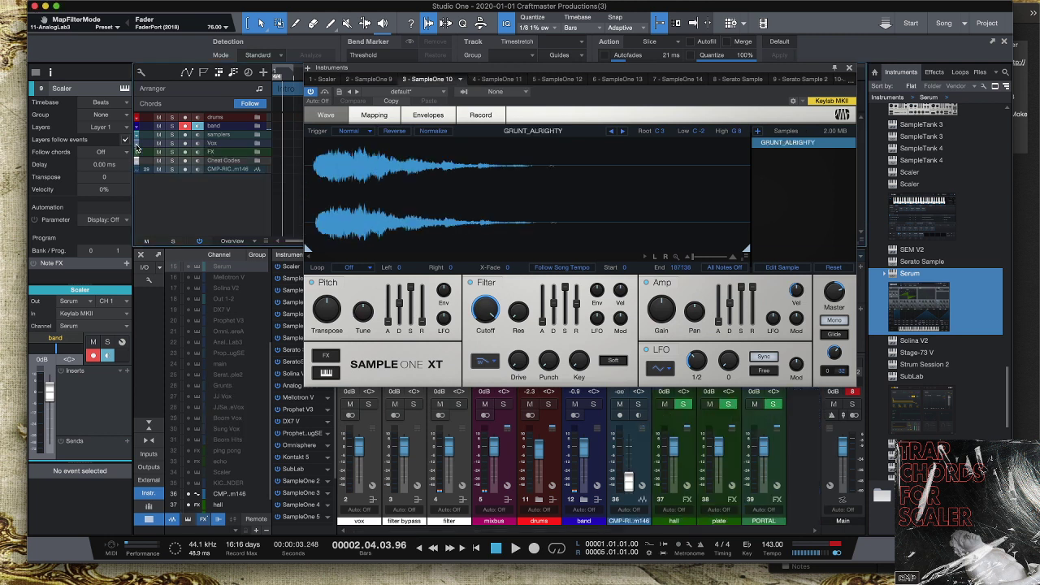
click(137, 154)
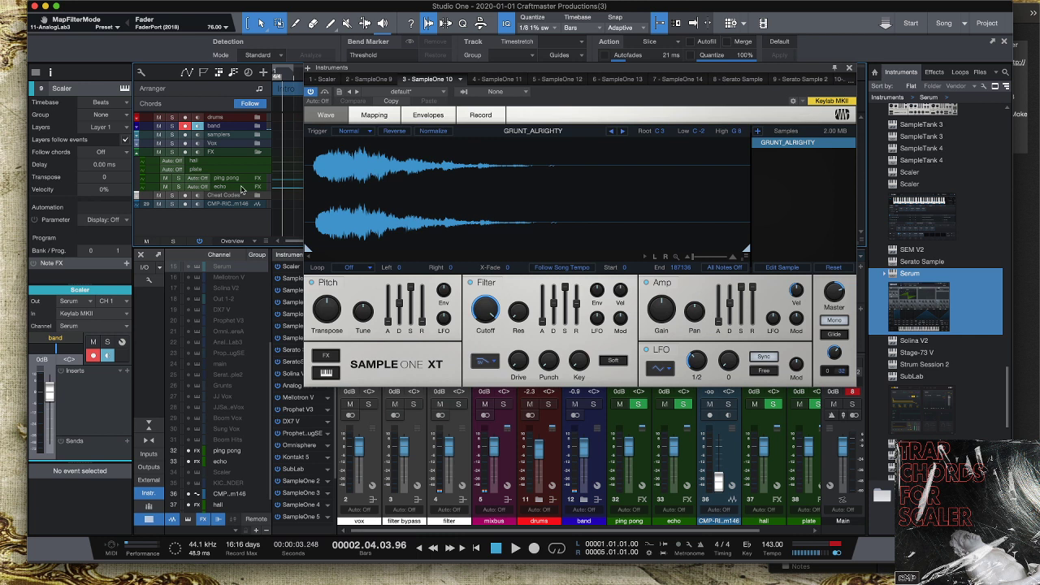
Swap FX for Cheat Codes, view the kick's SubLab sampler, then open the drums kik sampler with FIE kick.
click(137, 154)
click(136, 160)
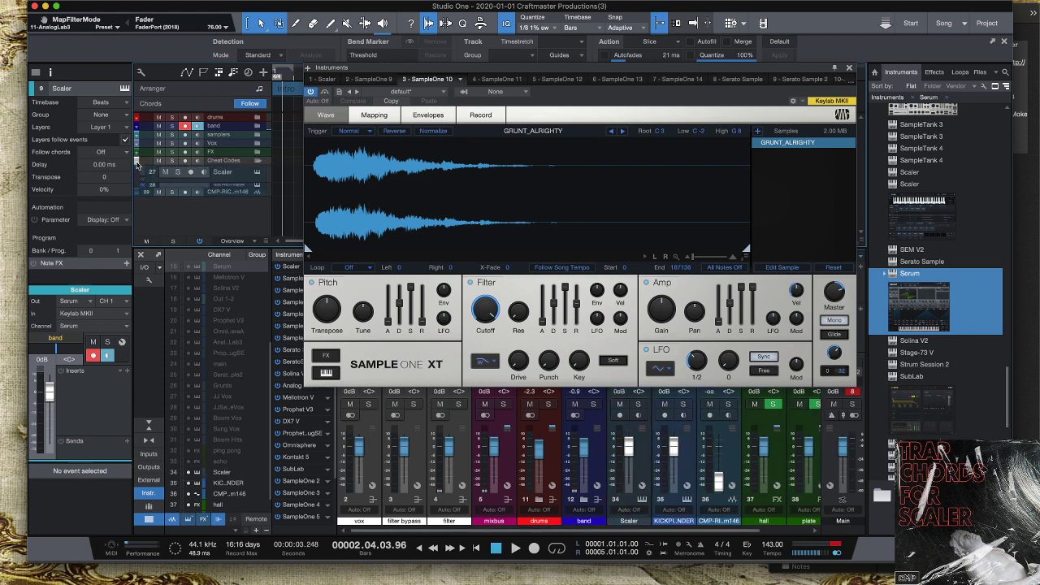
drag(234, 188, 236, 231)
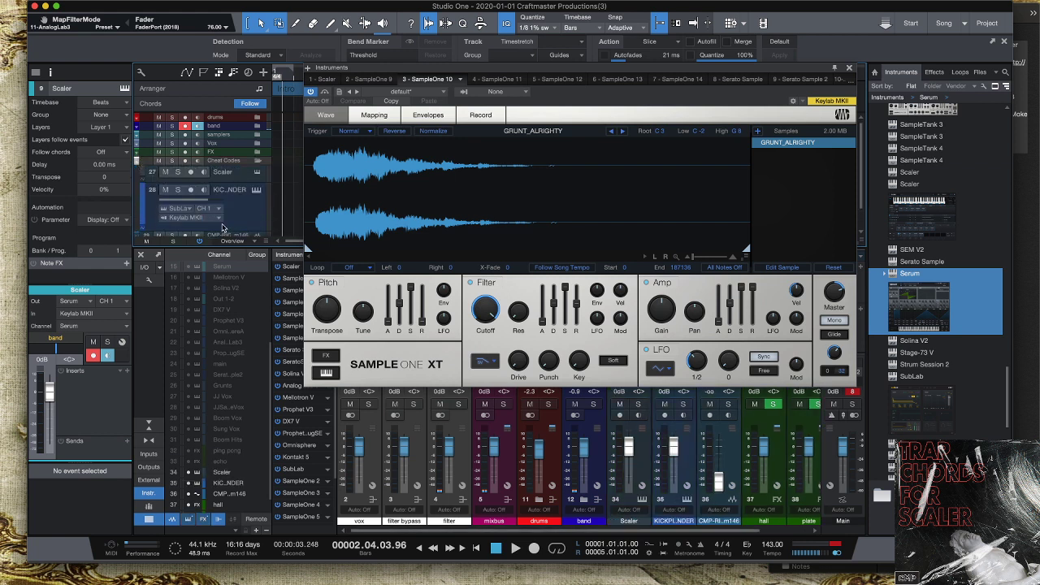
click(257, 190)
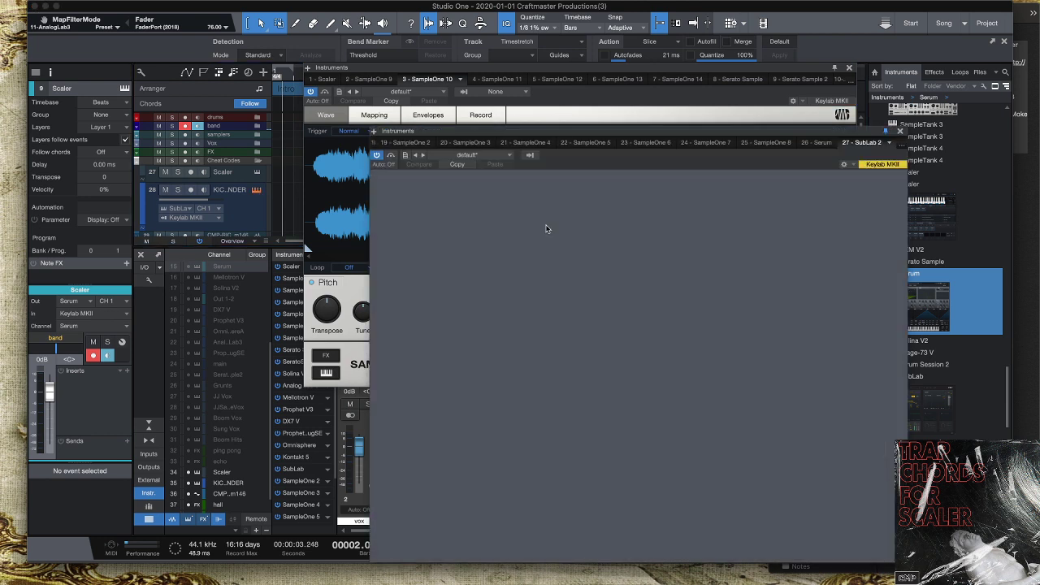
click(549, 227)
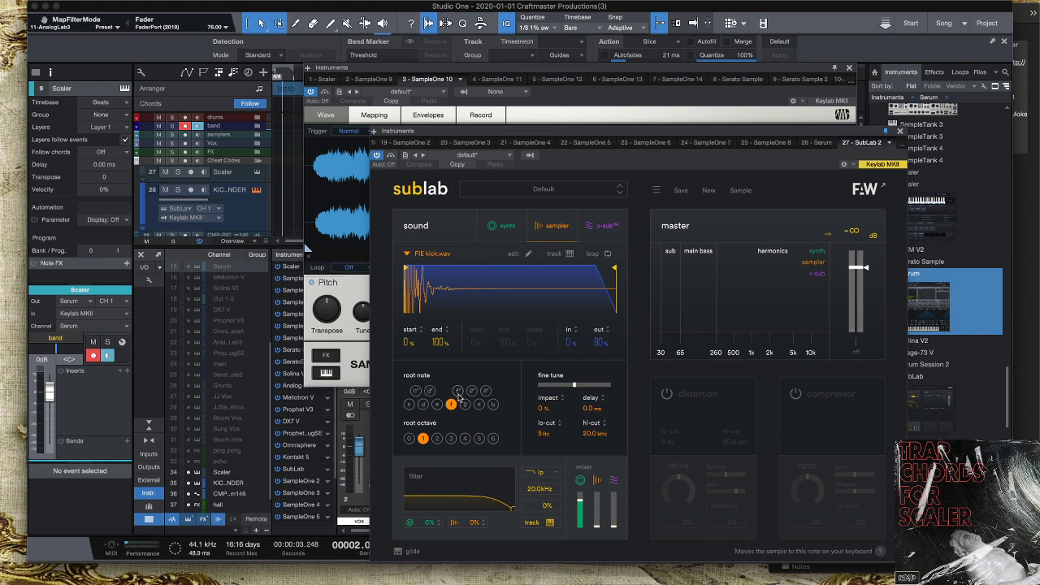
click(258, 117)
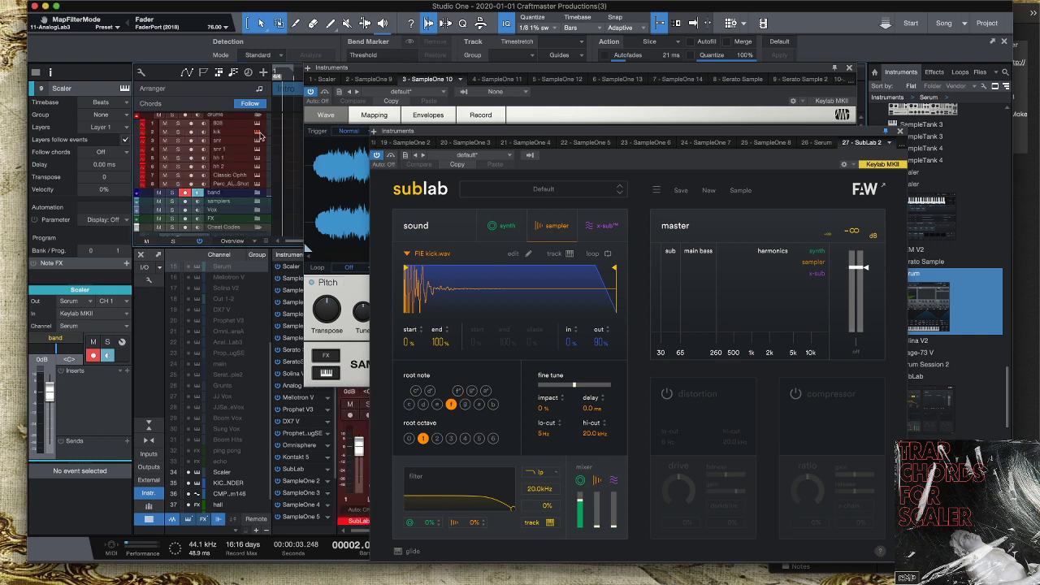
click(258, 133)
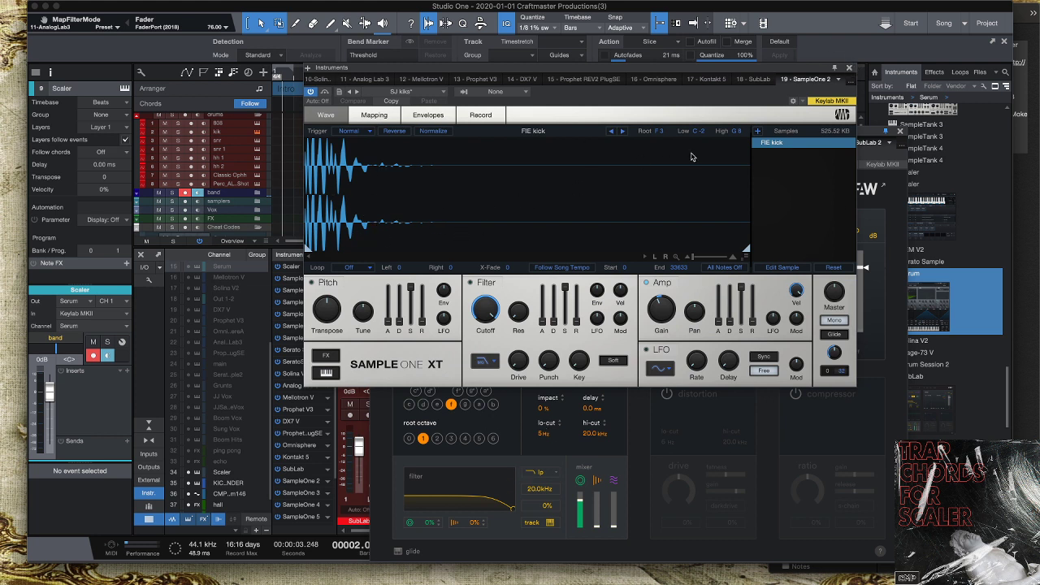
Close the SampleOne XT and SubLab windows, collapse drums, and hide the Cheat Codes tracks.
click(849, 67)
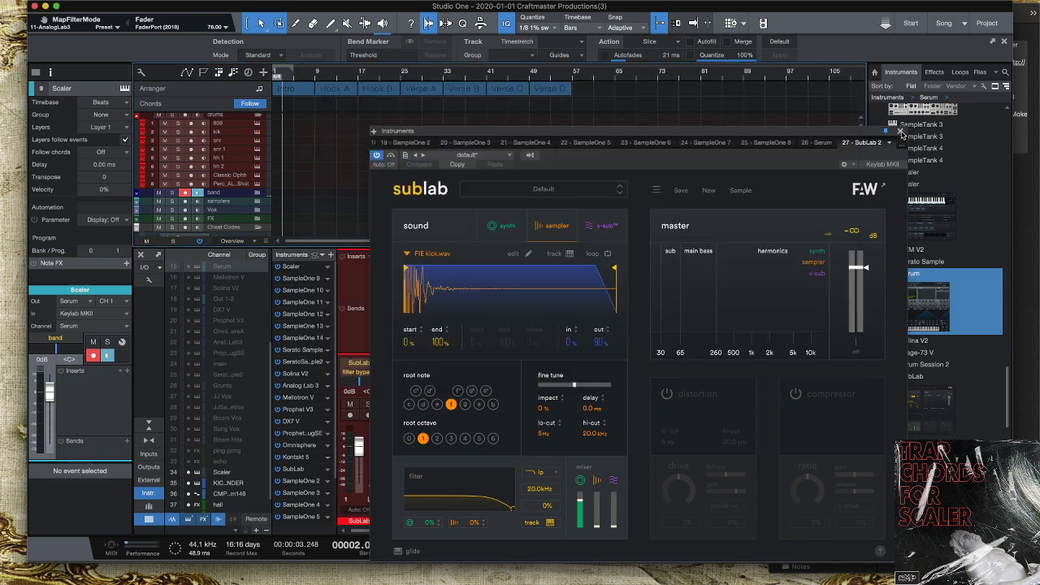
click(899, 131)
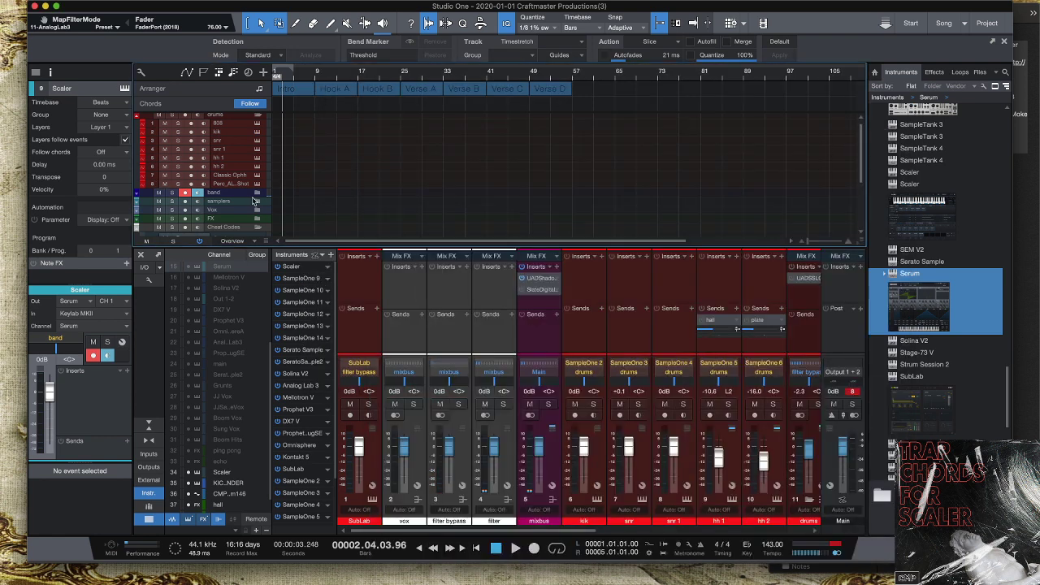
scroll(239, 190, down, 2)
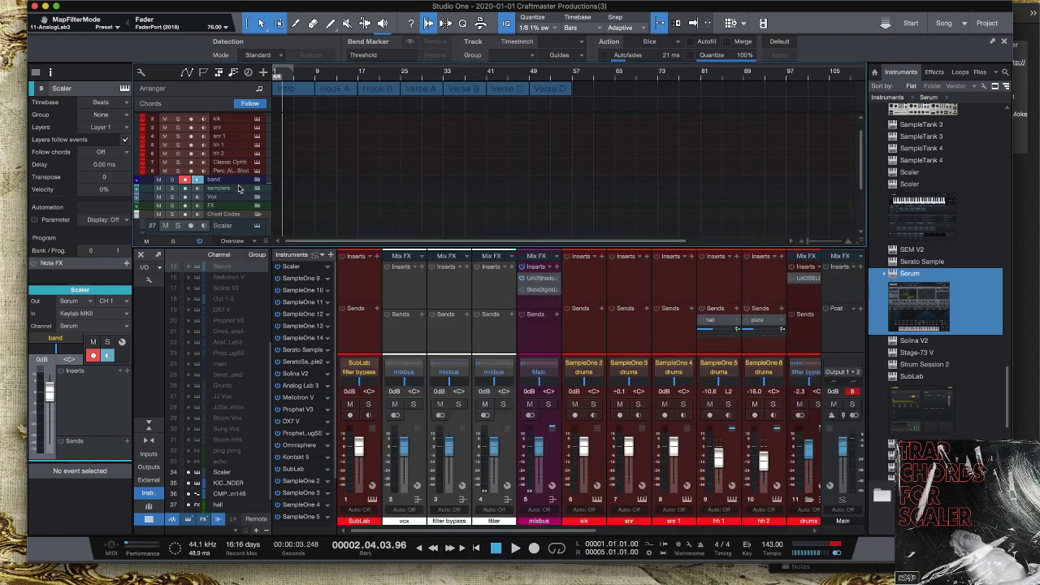
scroll(239, 190, up, 2)
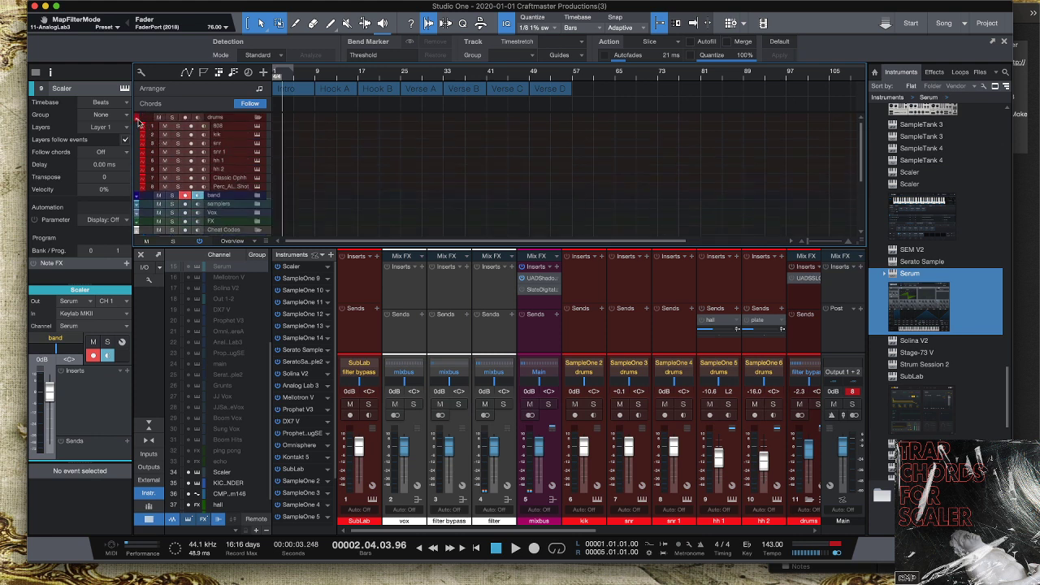
click(138, 119)
scroll(149, 162, down, 4)
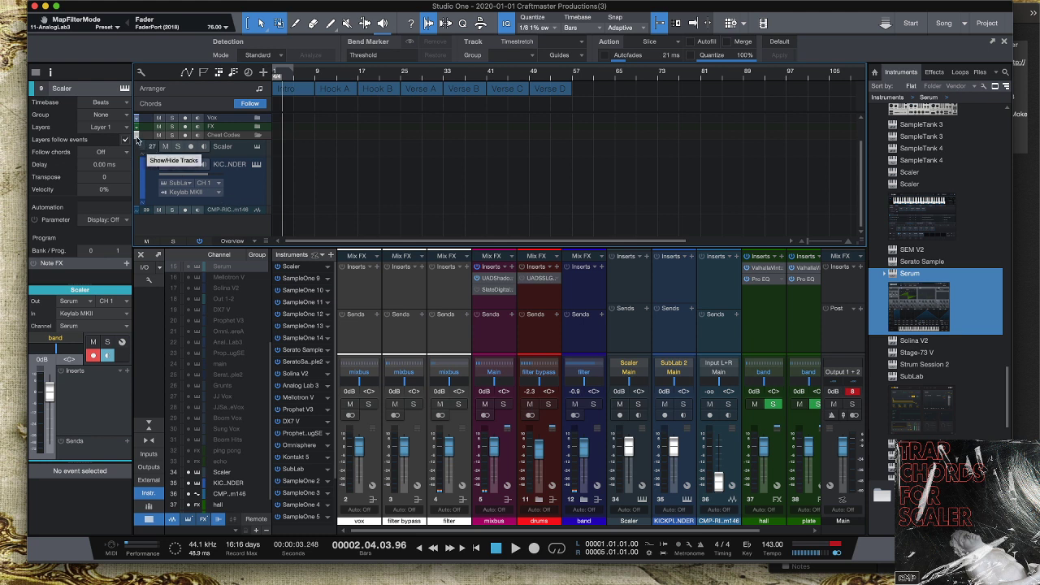
click(137, 140)
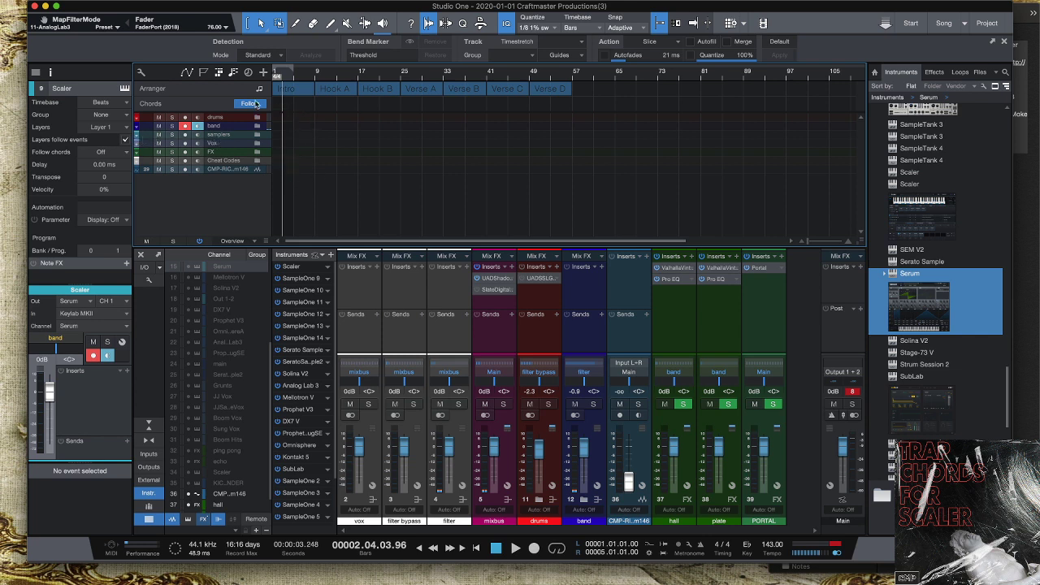
Select each arranger section in turn: Intro, Hook A, Hook B, Verse A through Verse D.
click(303, 94)
click(342, 94)
click(372, 93)
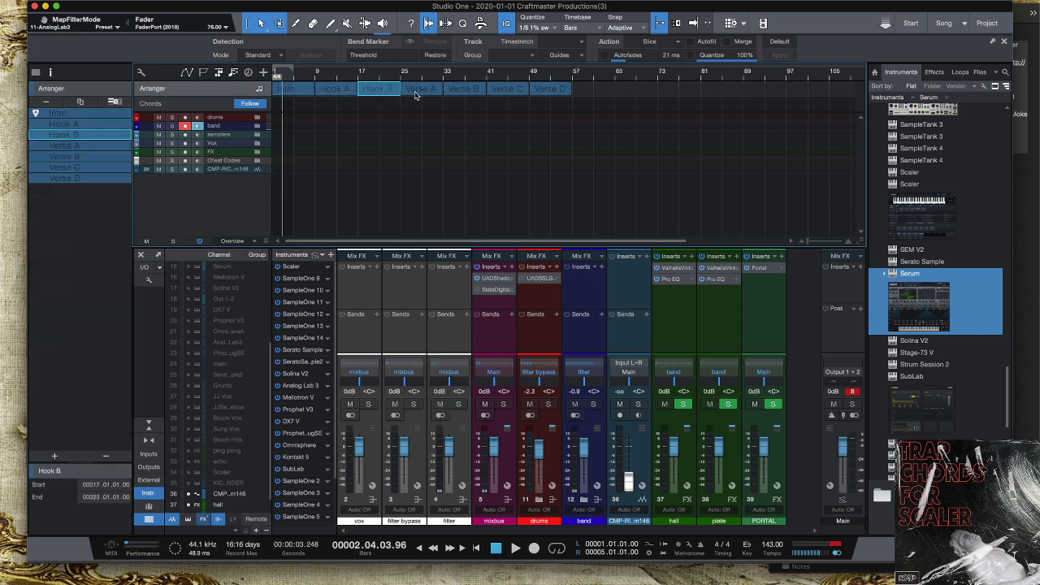
click(430, 93)
click(472, 94)
click(517, 94)
click(543, 94)
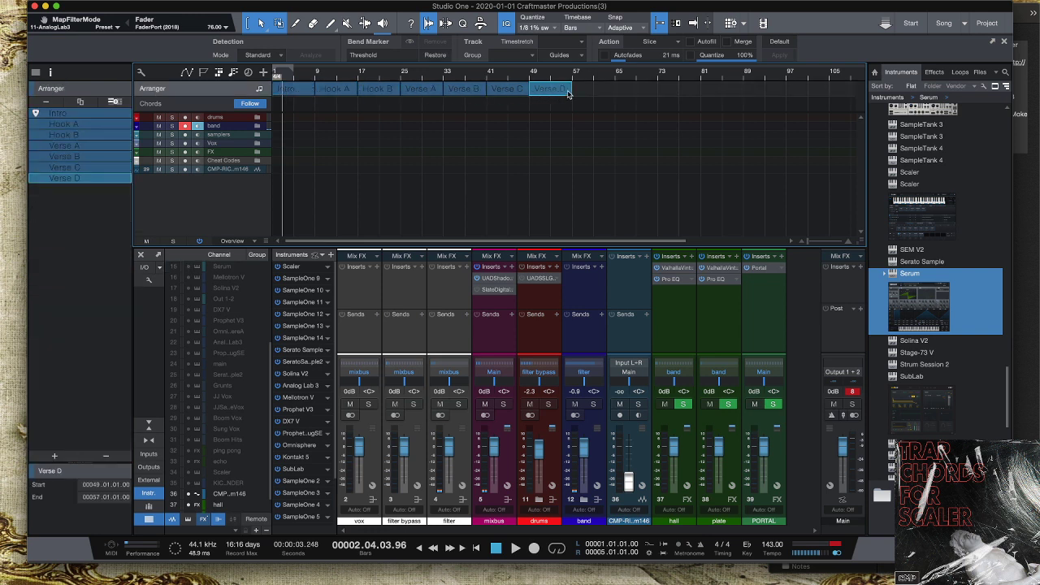
Walk back to Intro, zoom in, jump the playhead to Verse A at bar 27, then select Verse D.
click(517, 90)
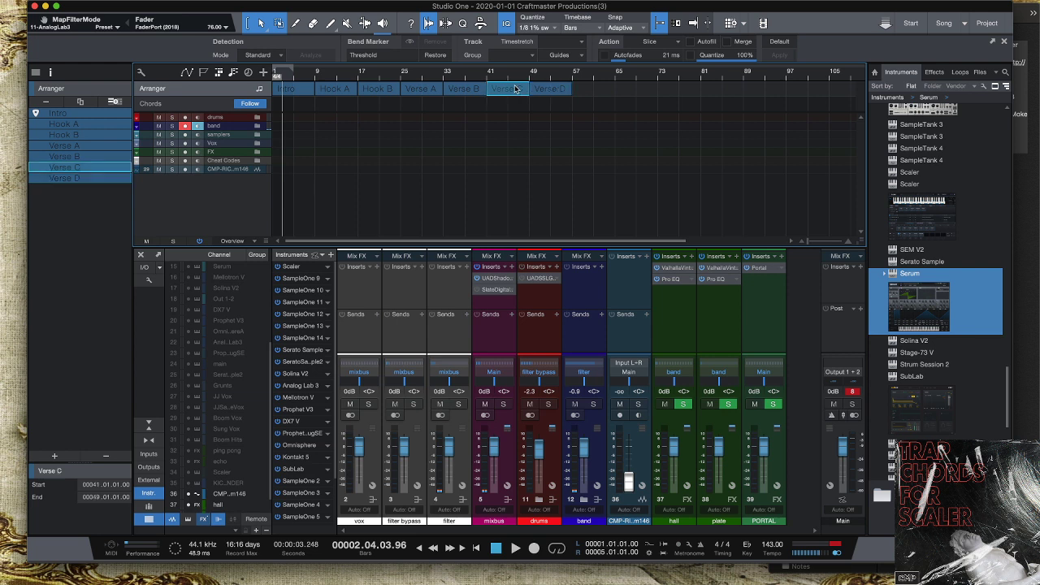
click(463, 91)
click(429, 92)
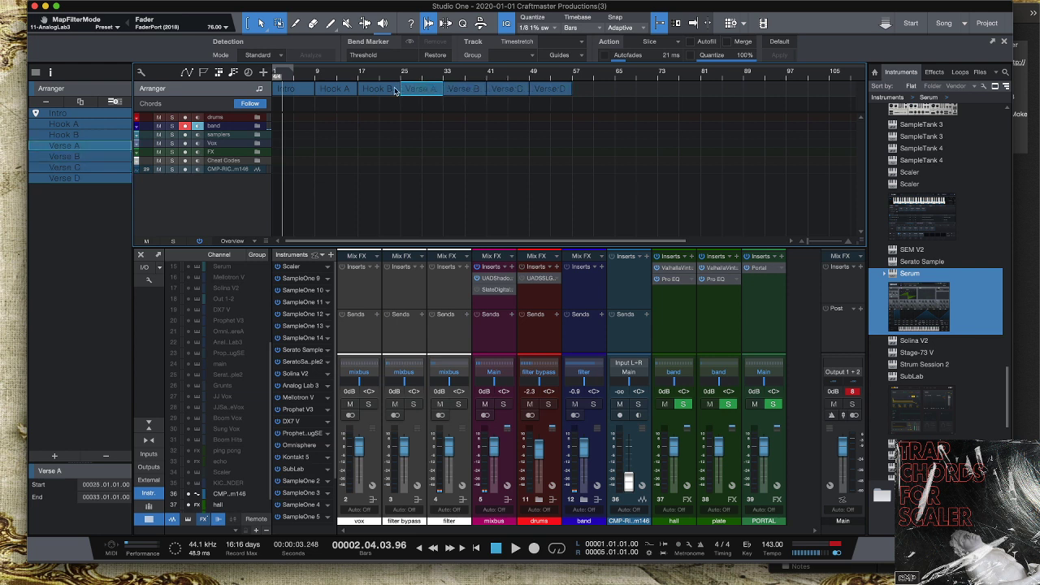
click(389, 92)
click(352, 95)
click(303, 95)
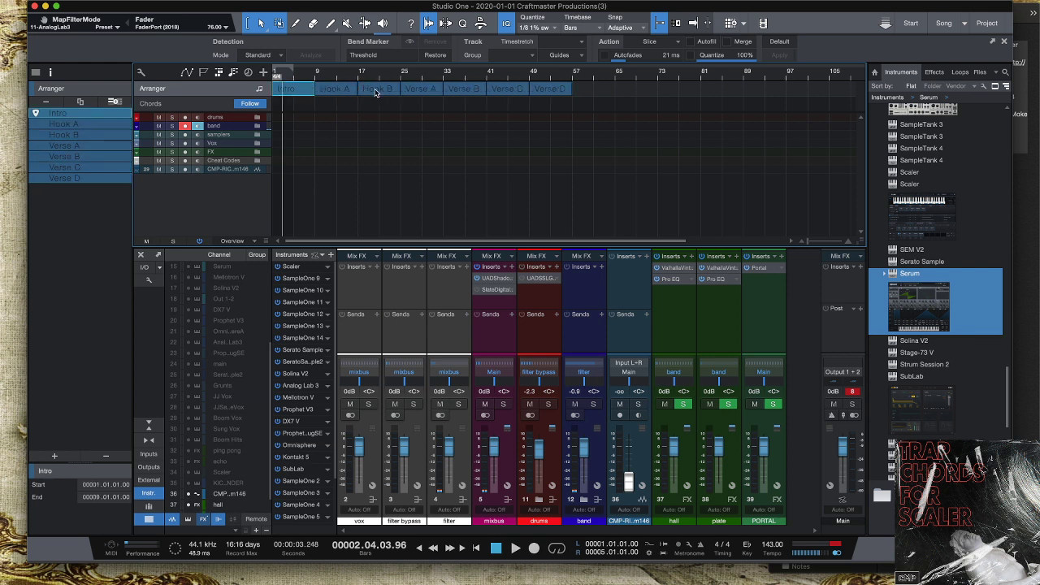
click(376, 93)
click(427, 91)
key(e)
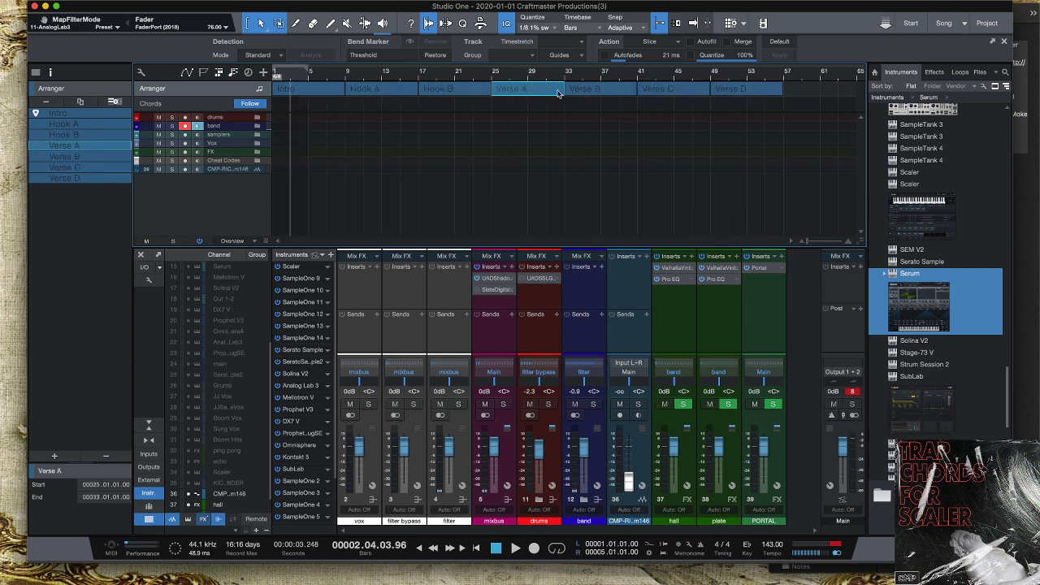
key(l)
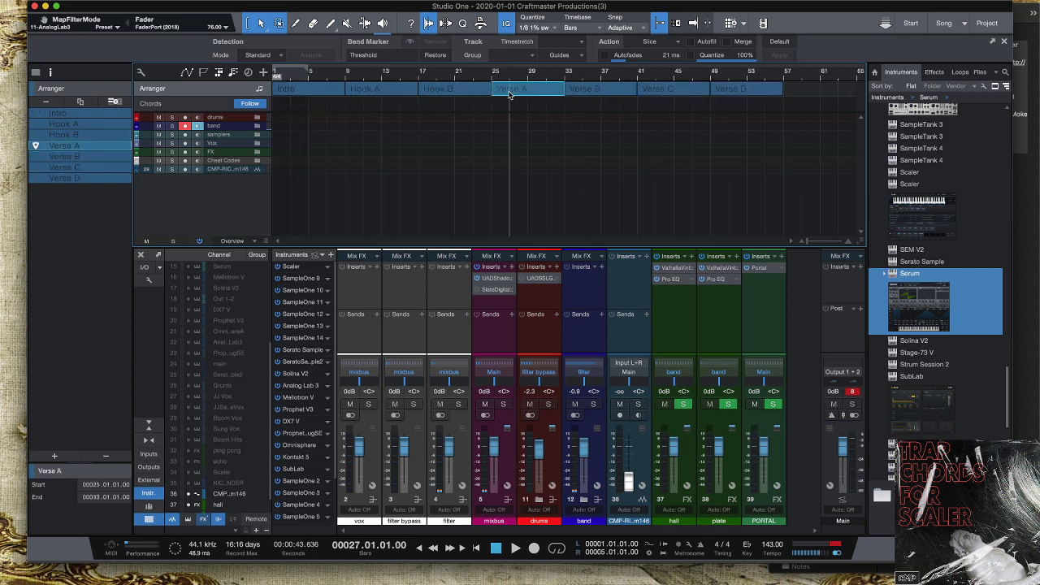
click(729, 90)
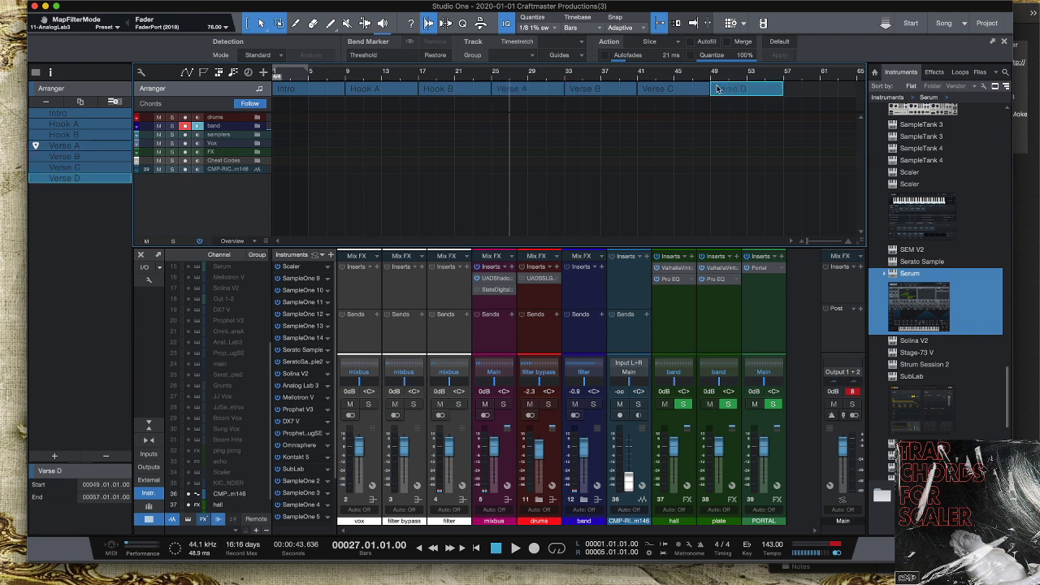